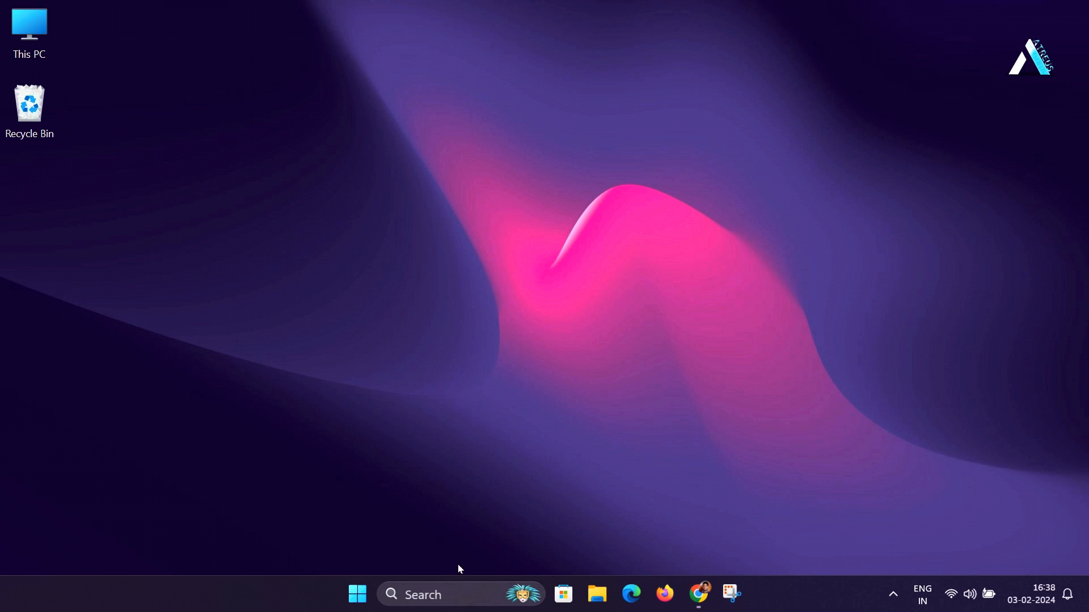
Launch Control Panel from taskbar search and show the installed programs list.
left_click(454, 593)
type("con")
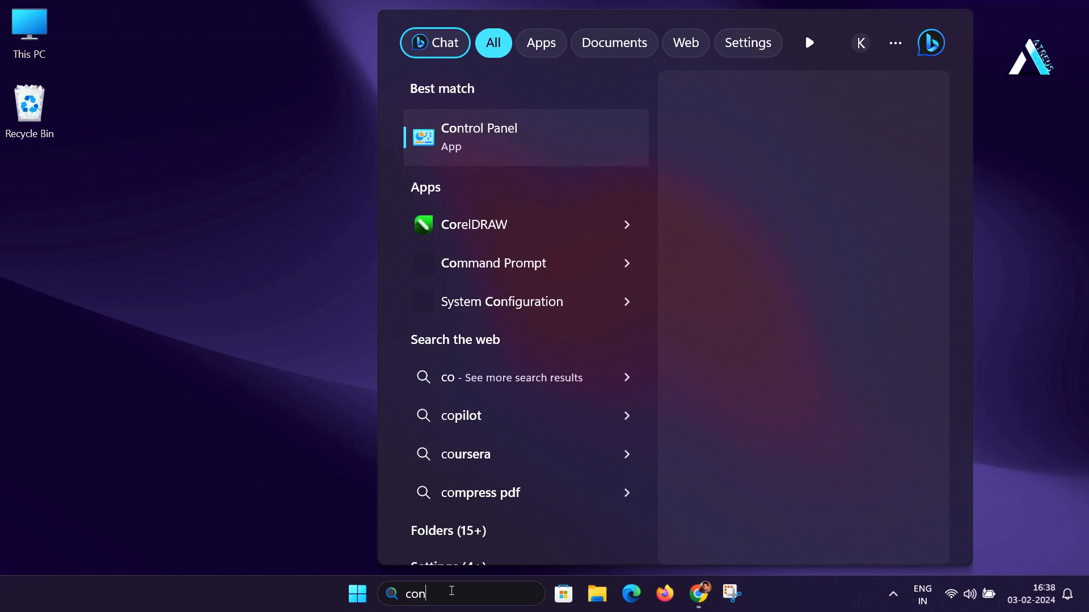
type("trol panel")
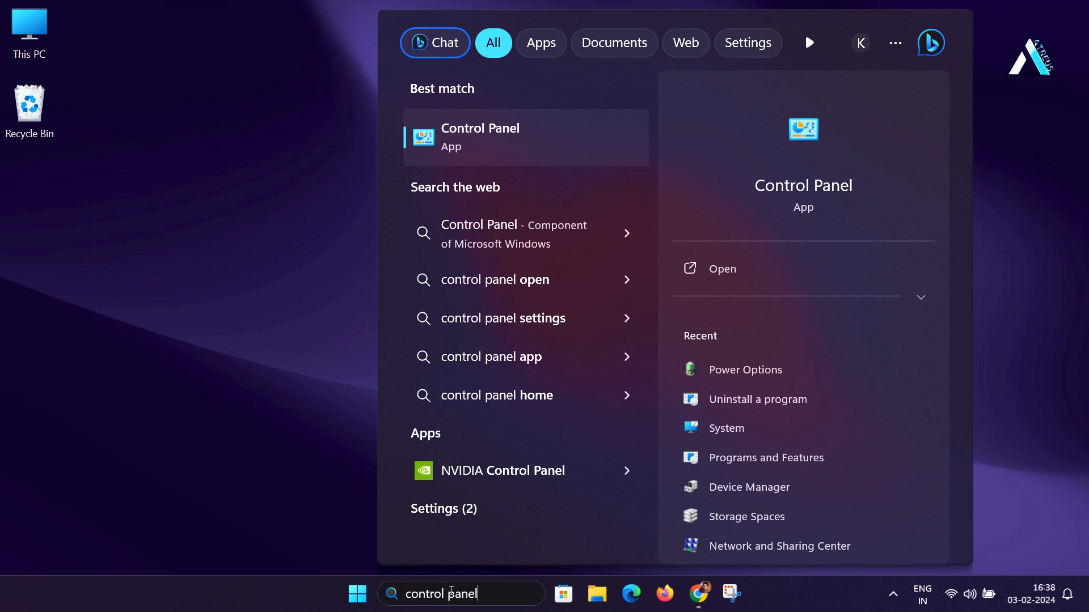
left_click(540, 153)
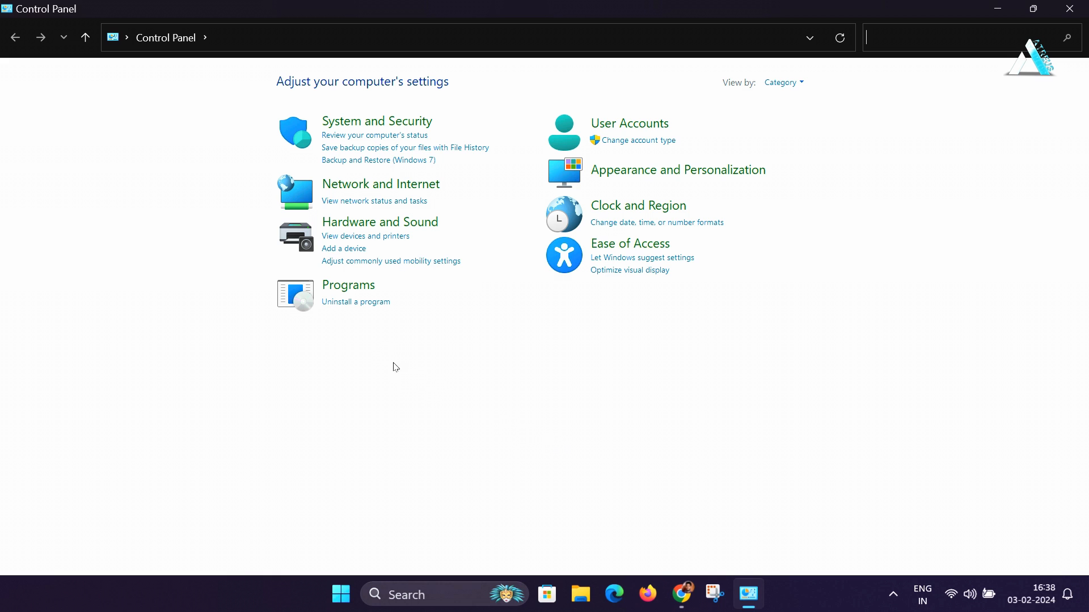
left_click(355, 304)
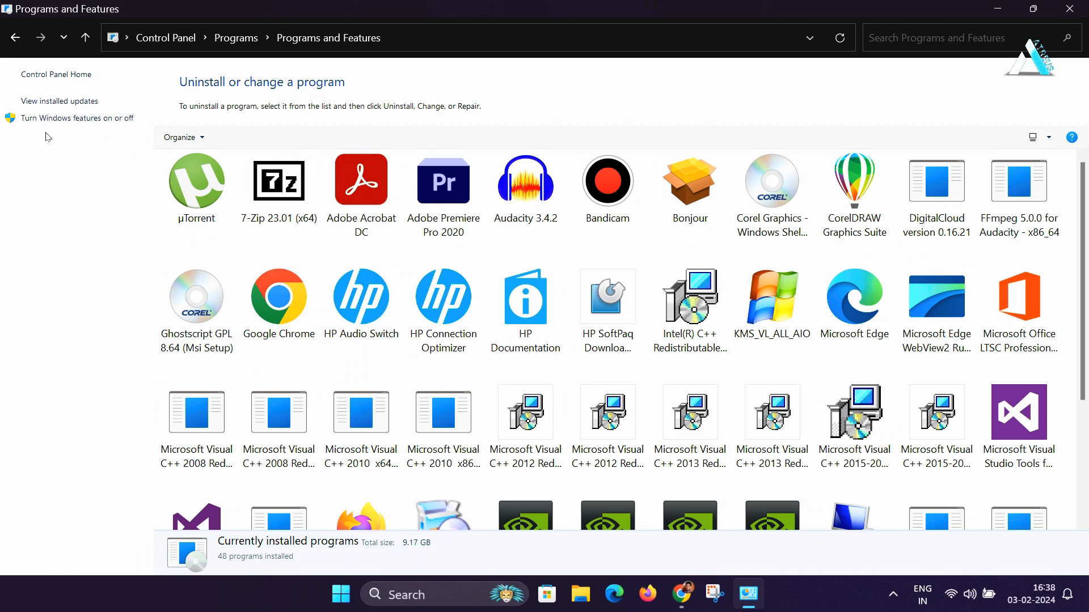
Enable the Virtual Machine Platform and Windows Hypervisor Platform optional features.
left_click(118, 122)
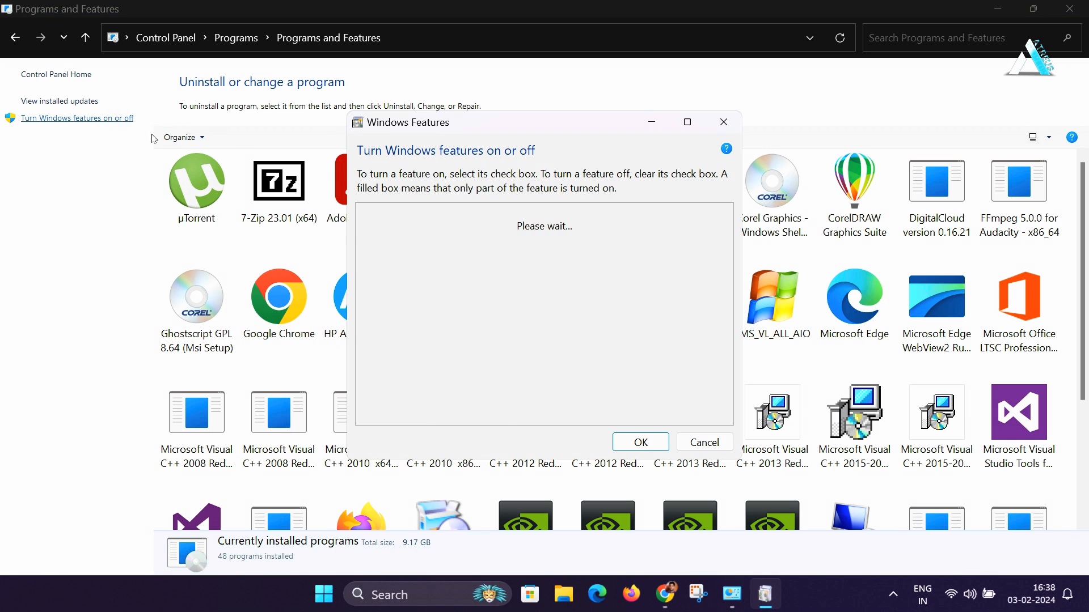
left_click_drag(729, 256, 729, 344)
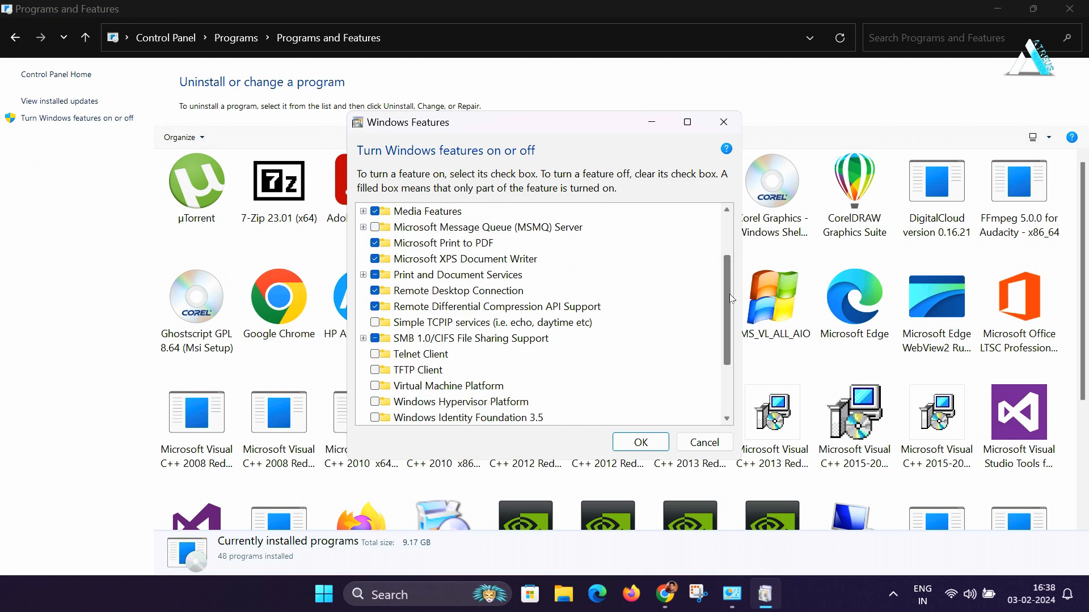
left_click(507, 294)
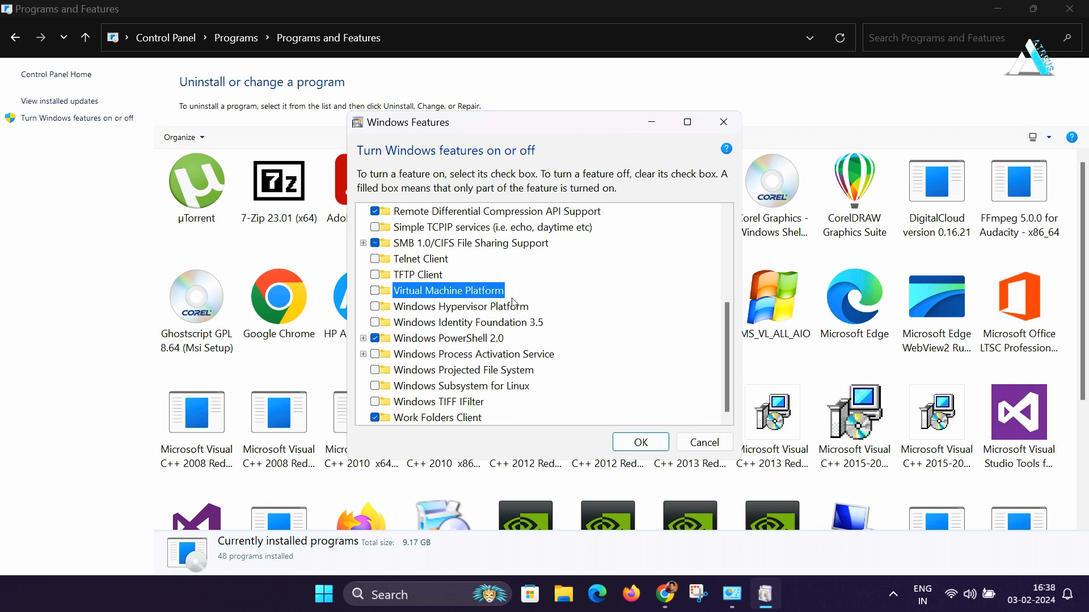
left_click(521, 310)
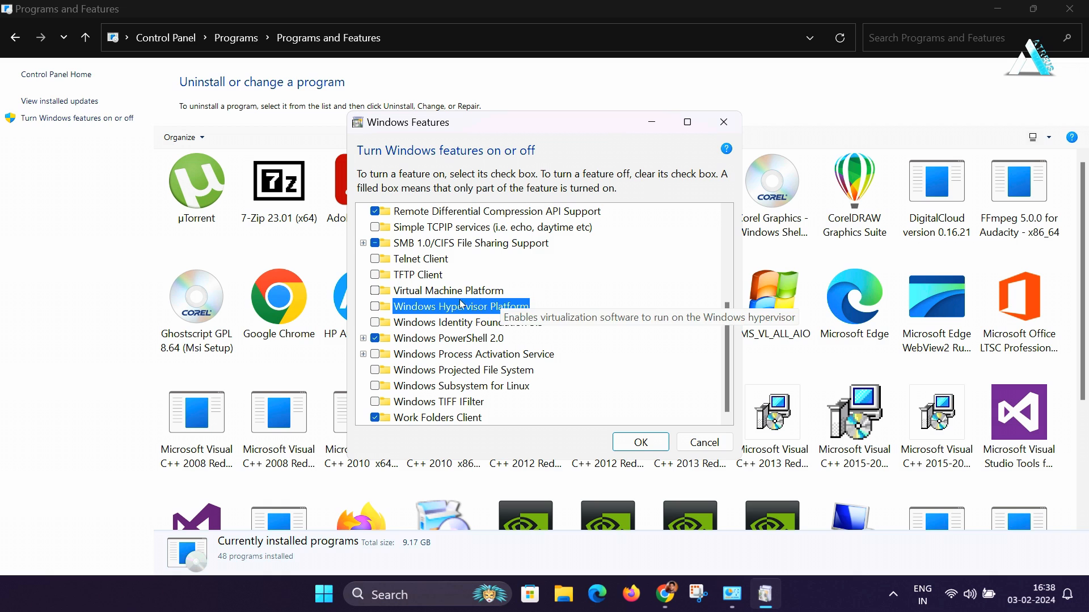
left_click(374, 291)
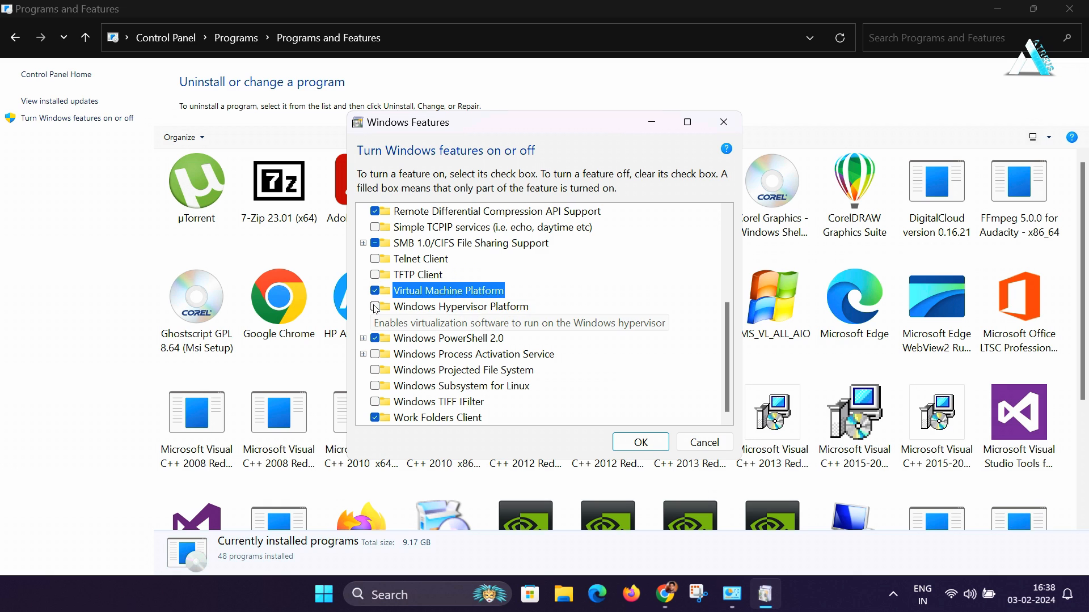
left_click(374, 306)
Apply the feature changes and restart the PC to finish installing them.
left_click(644, 443)
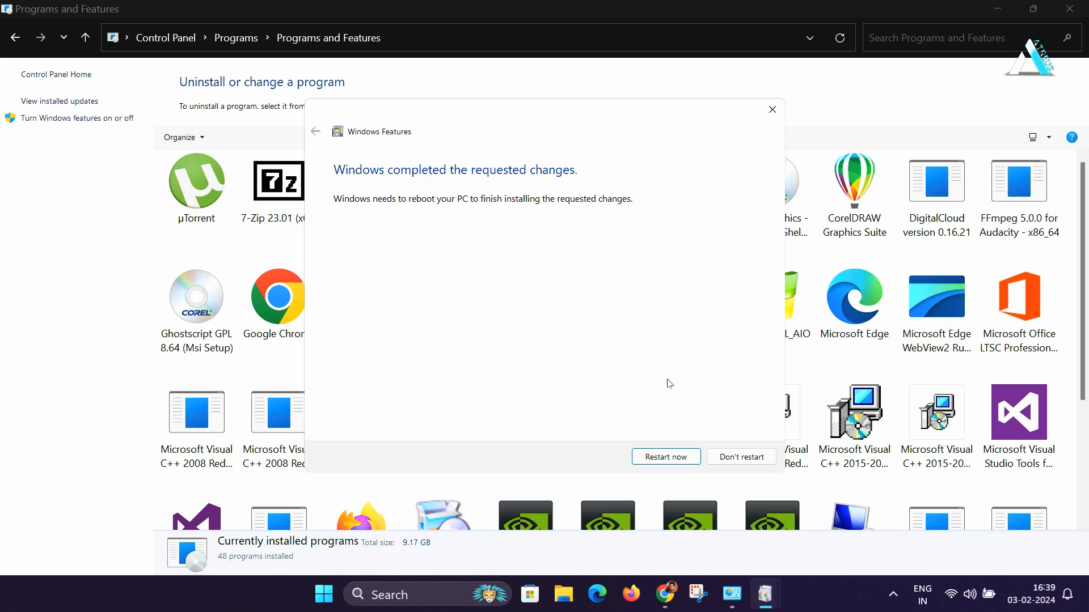
left_click(666, 457)
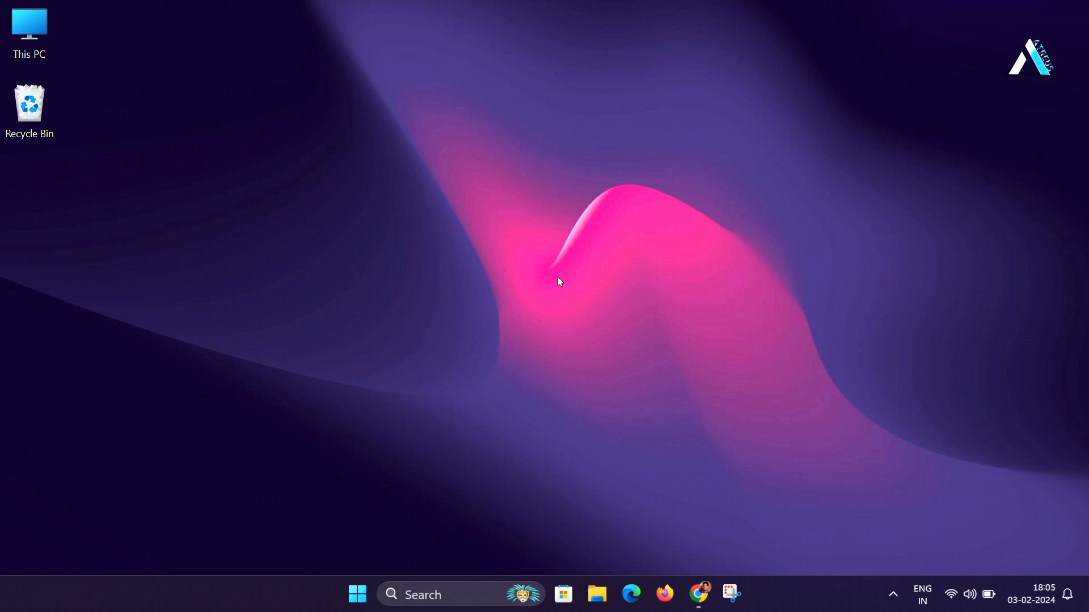
In Chrome, Google 'wsa windows 11 github' and open the Windows Subsystem for Android topic result.
left_click(699, 595)
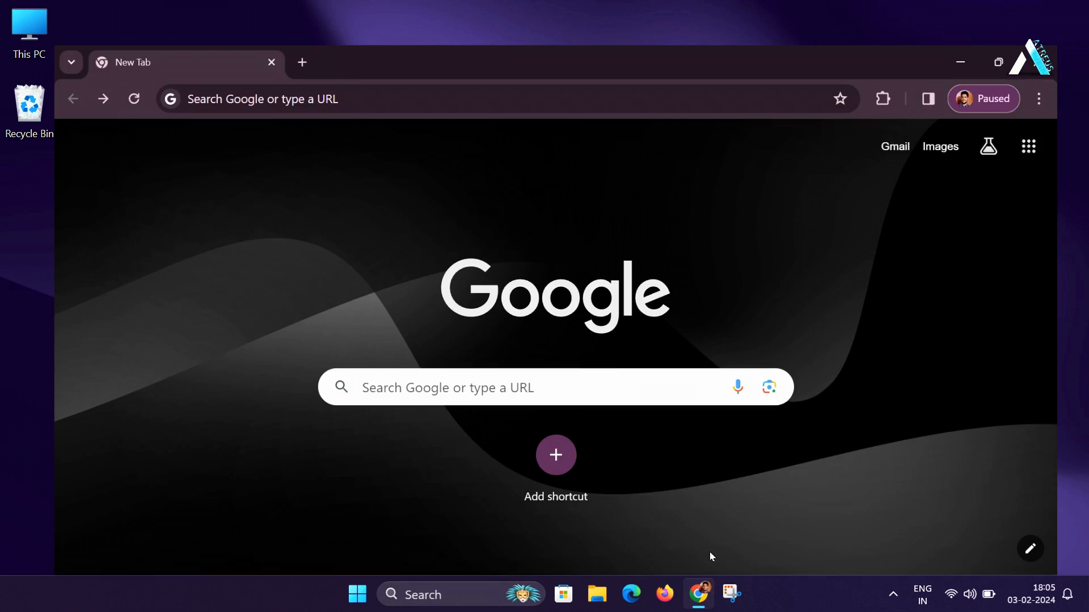
left_click(644, 371)
type("wsa windows 11 github")
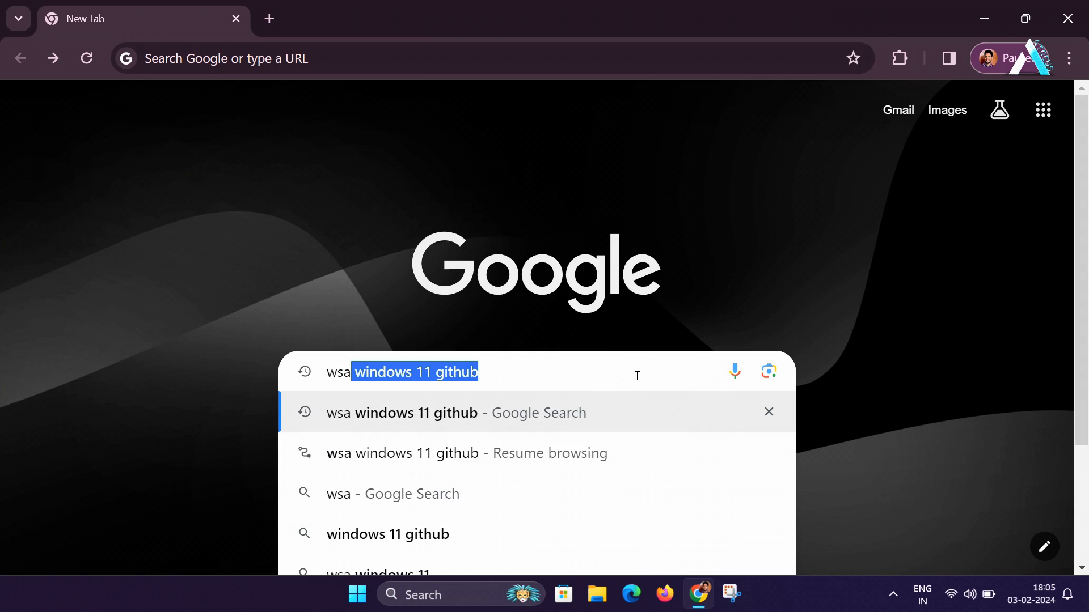
key("End")
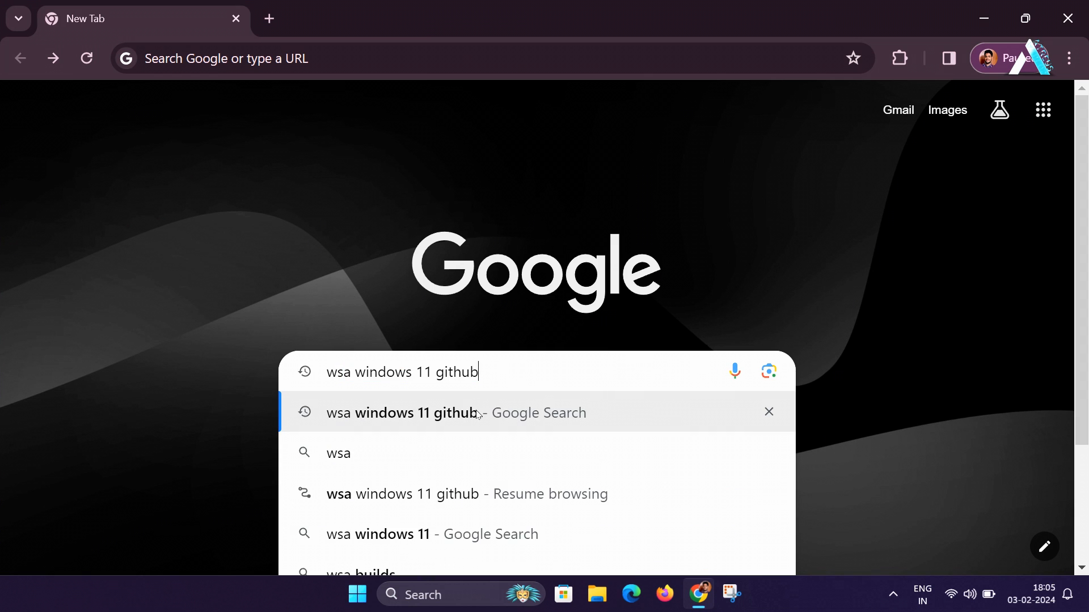
left_click(478, 414)
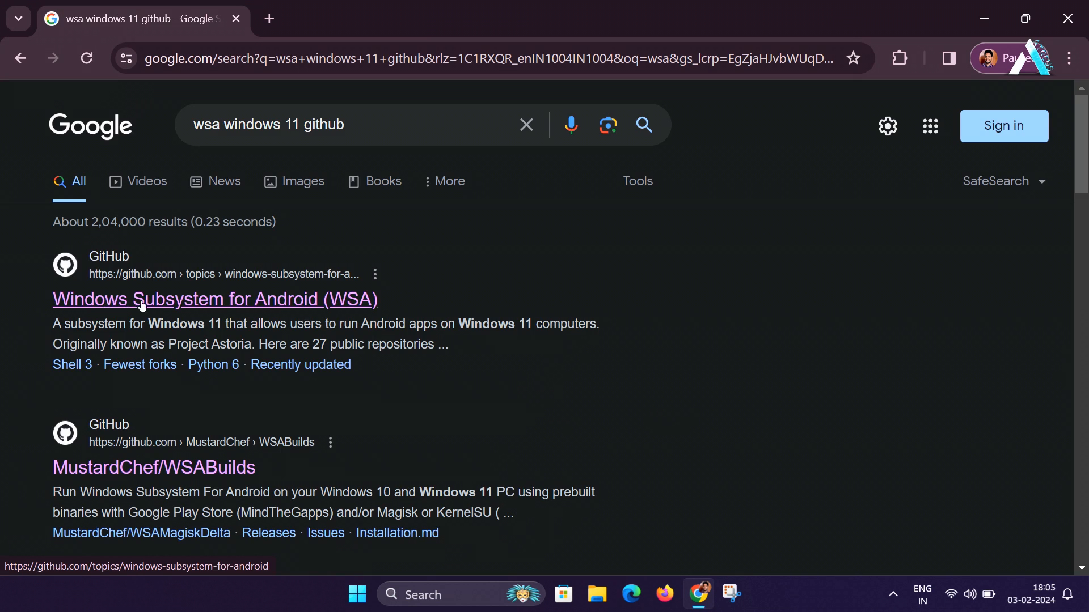
left_click(332, 300)
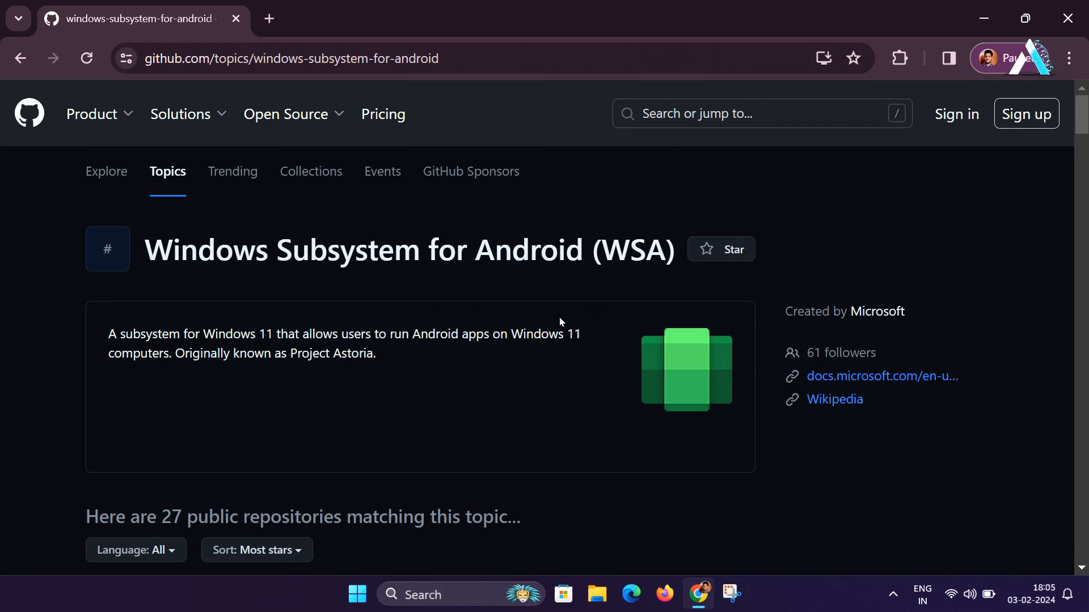
scroll(560, 317, "down", 3)
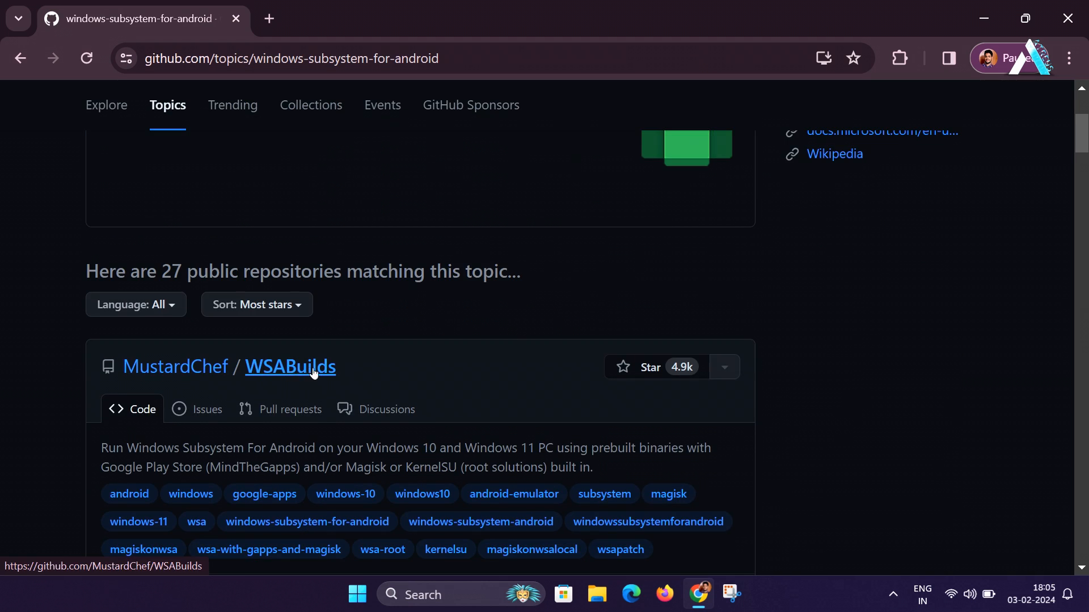
Go to MustardChef/WSABuilds and open its latest stable Windows 11 x64 release.
left_click(315, 375)
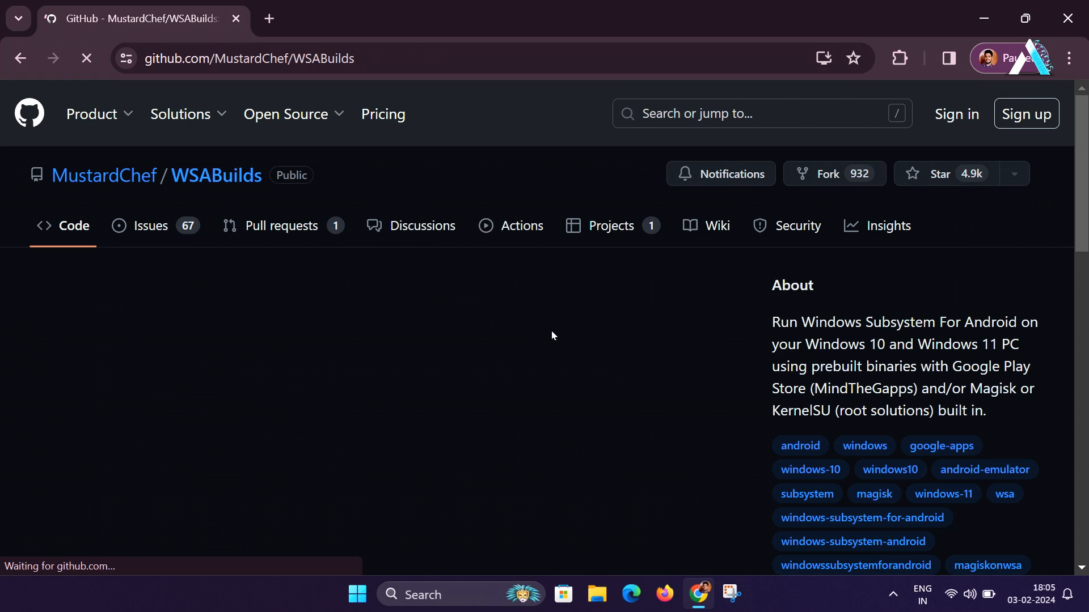
scroll(556, 333, "down", 5)
scroll(560, 338, "down", 4)
scroll(559, 338, "down", 4)
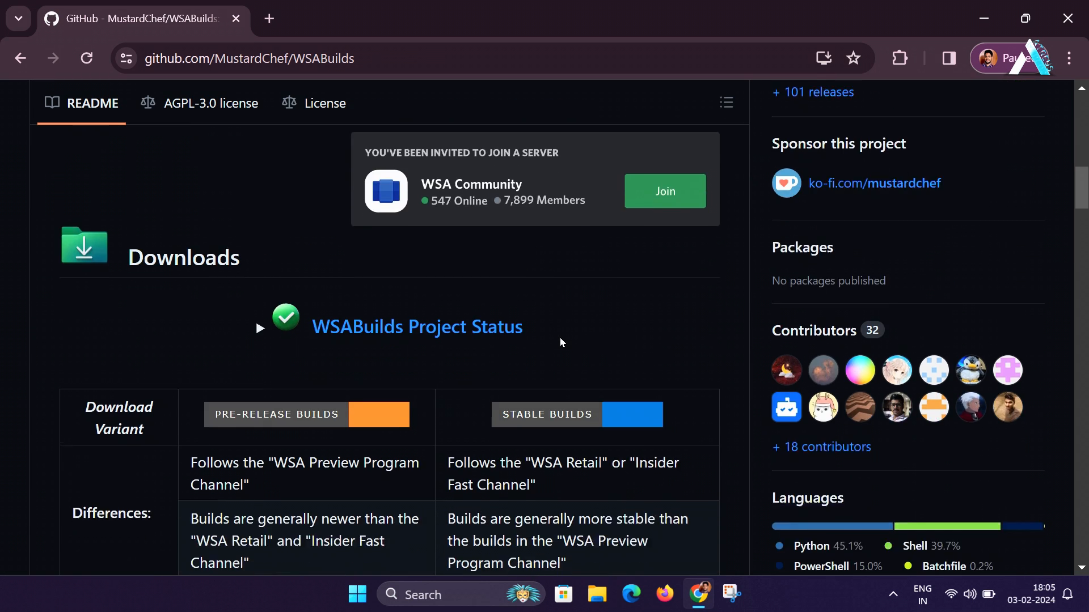
scroll(560, 338, "down", 2)
scroll(559, 337, "down", 1)
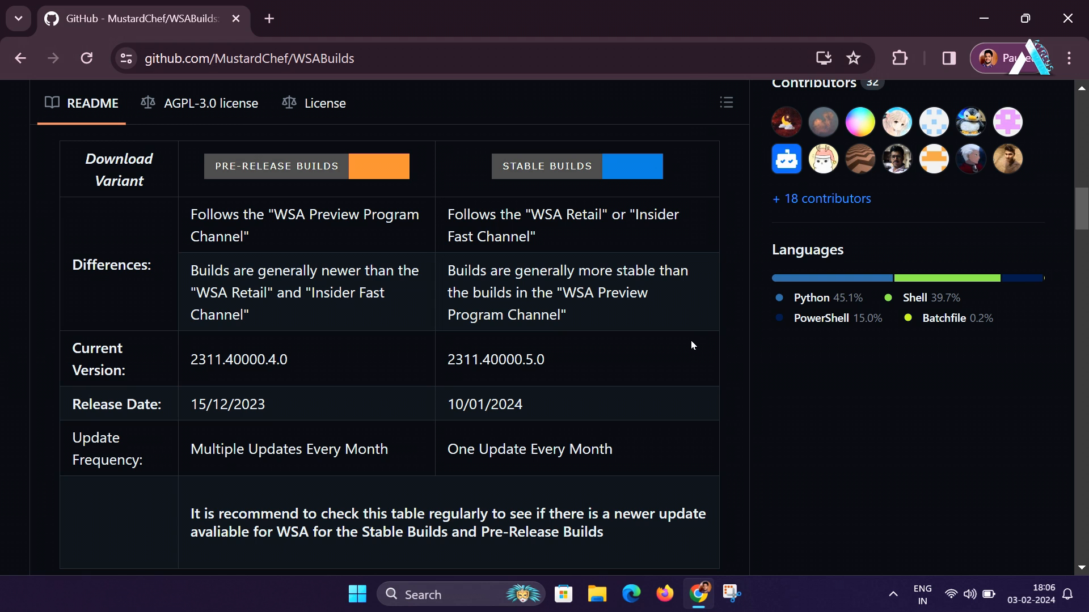
scroll(692, 340, "down", 2)
scroll(692, 341, "down", 6)
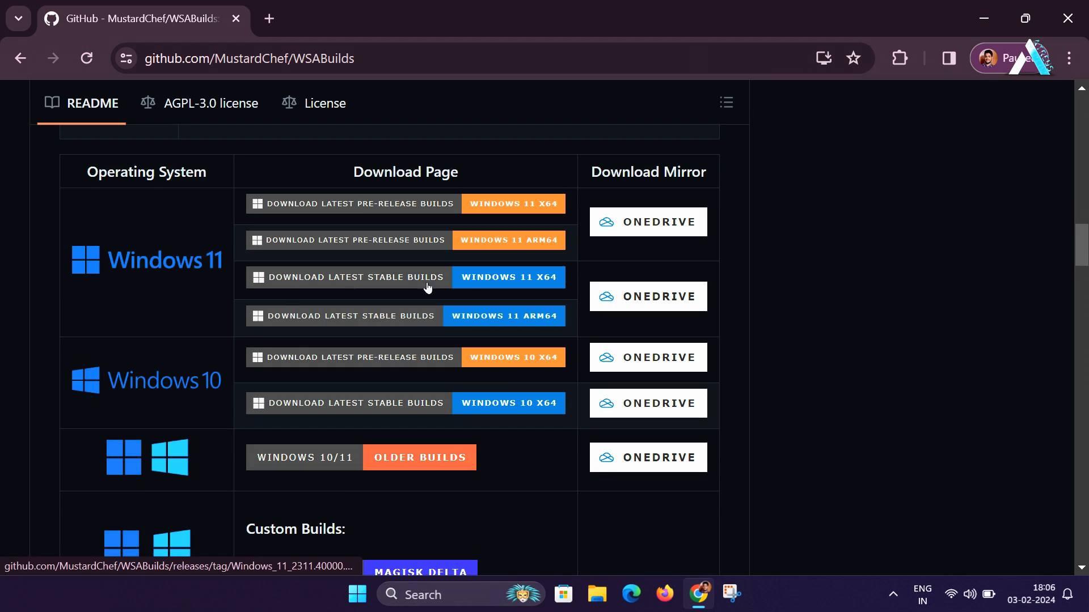
left_click(544, 285)
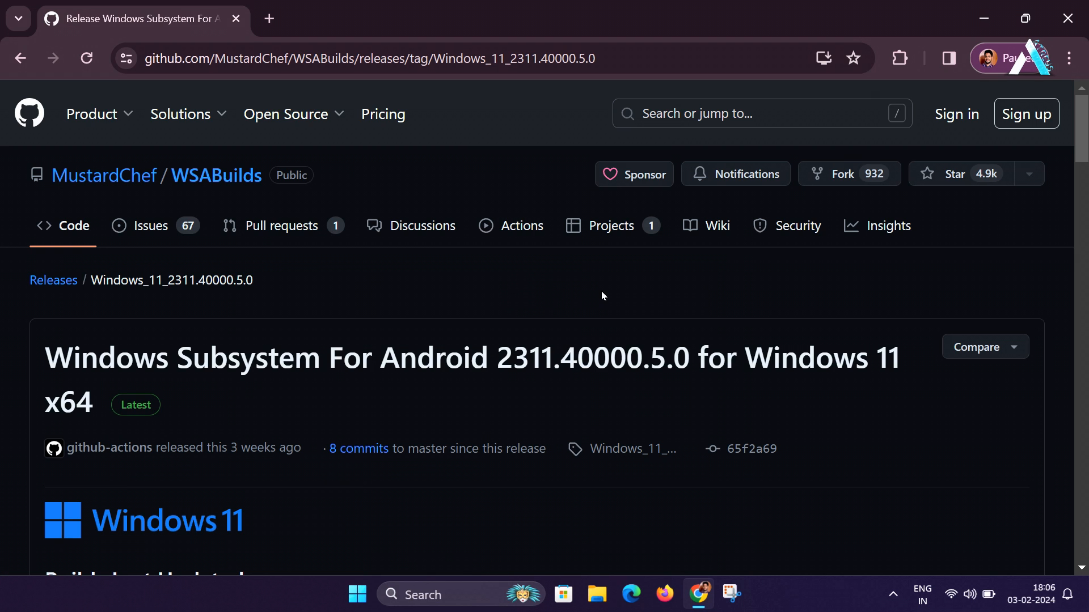
scroll(665, 292, "down", 3)
scroll(664, 292, "down", 2)
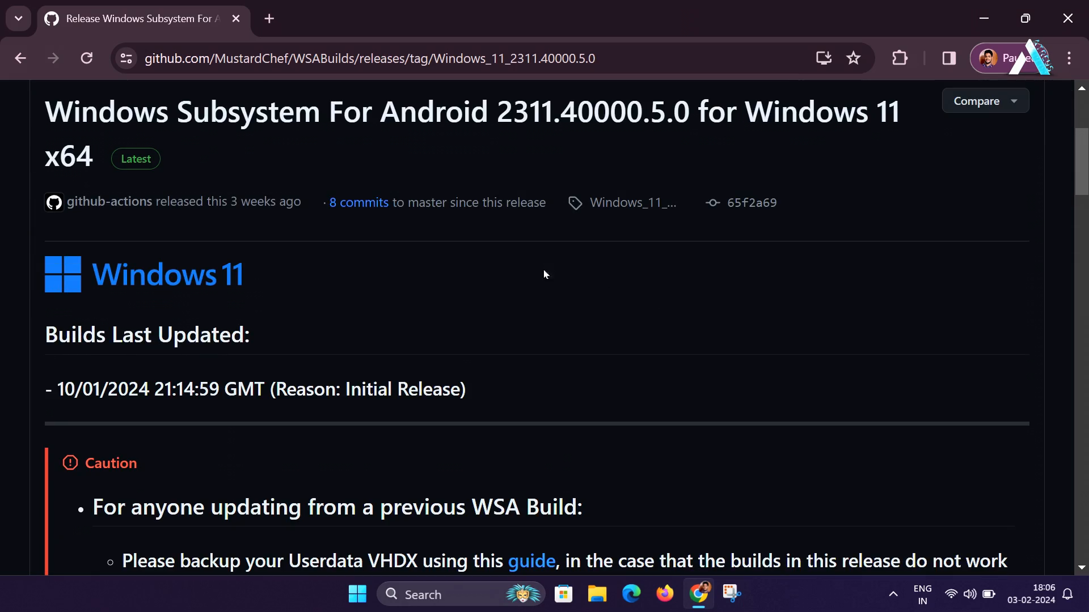
scroll(689, 287, "down", 3)
scroll(692, 286, "down", 3)
scroll(692, 288, "down", 3)
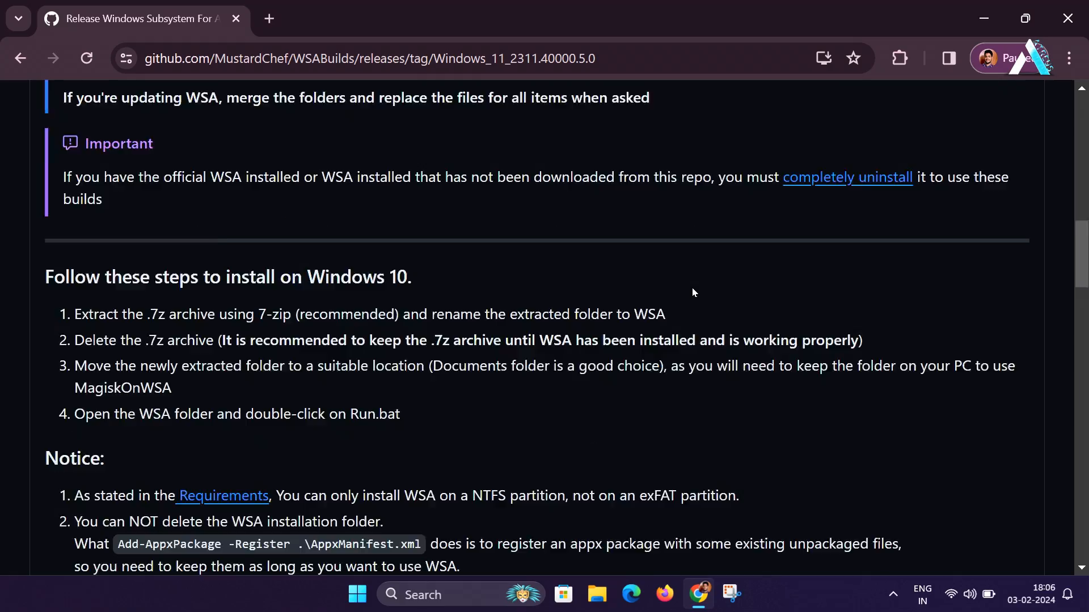
scroll(691, 288, "down", 2)
scroll(691, 289, "down", 4)
scroll(692, 288, "down", 3)
scroll(692, 286, "down", 3)
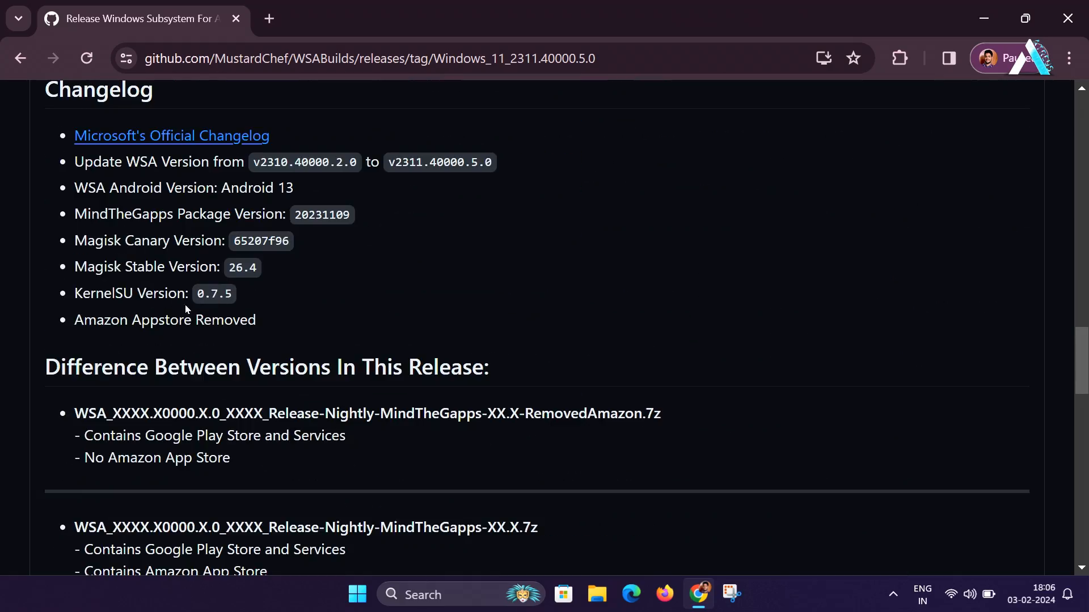
Read the release's MindTheGapps, KernelSU and Magisk version lines in the changelog.
left_click_drag(132, 319, 257, 319)
left_click(260, 321)
left_click_drag(127, 213, 260, 222)
left_click(264, 238)
mouse_move(91, 293)
left_mouse_down()
mouse_move(152, 293)
mouse_move(186, 266)
left_mouse_up()
left_click(356, 266)
scroll(622, 304, "down", 2)
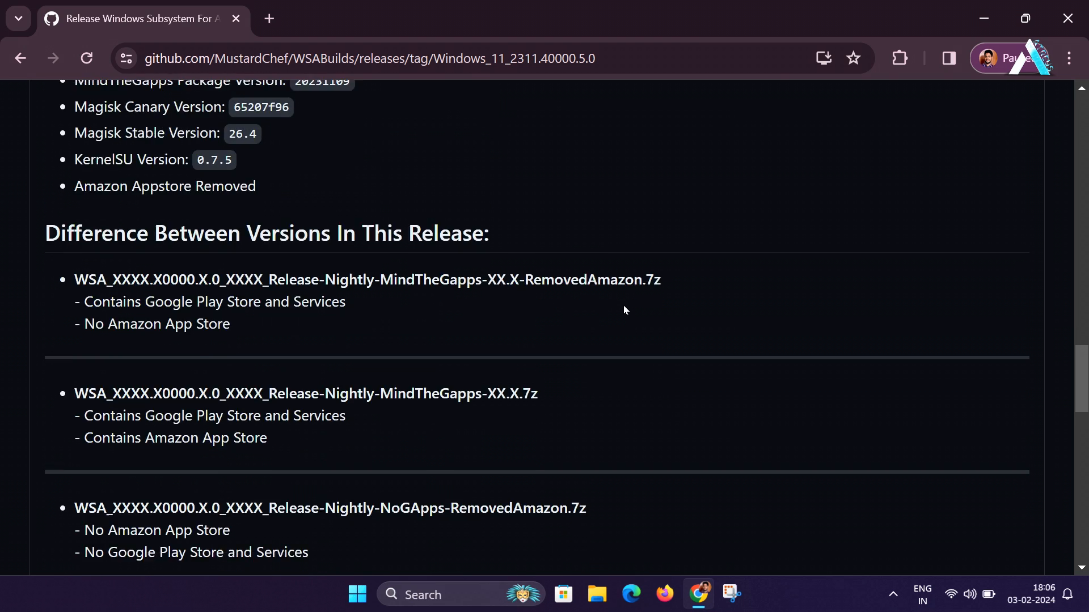
scroll(624, 305, "down", 2)
scroll(624, 306, "down", 2)
scroll(624, 304, "down", 3)
scroll(624, 303, "down", 3)
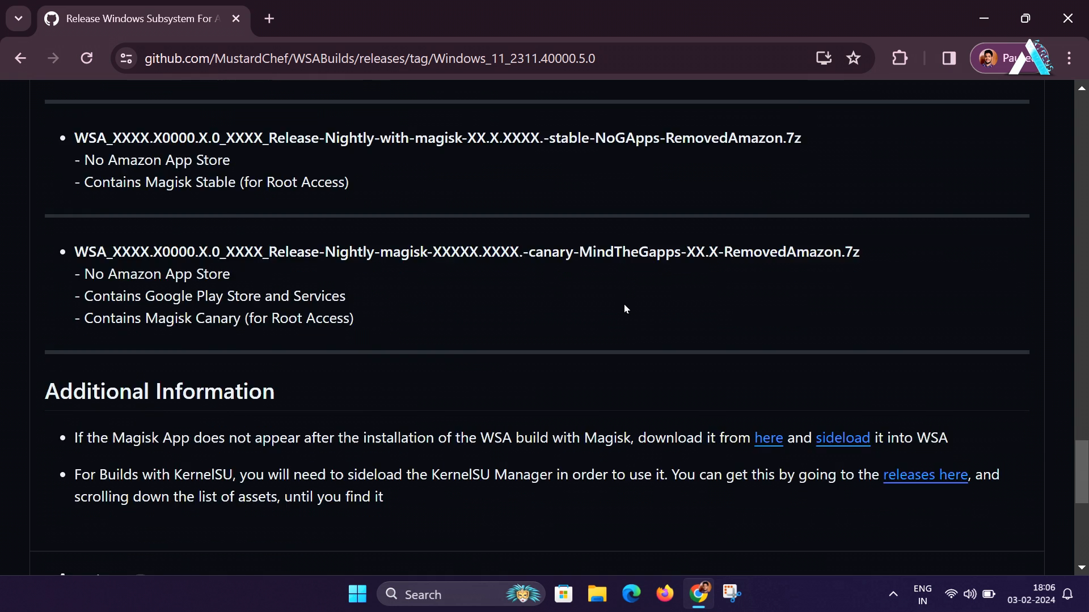
scroll(624, 304, "down", 4)
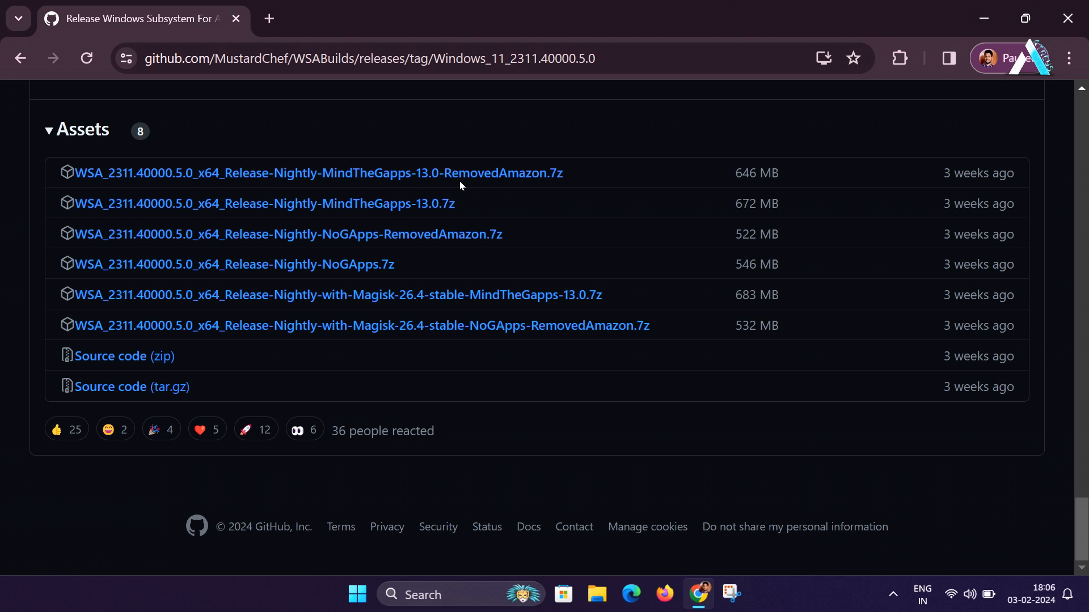
Start downloading the MindTheGapps-13.0-RemovedAmazon x64 build archive from Assets.
left_click(520, 175)
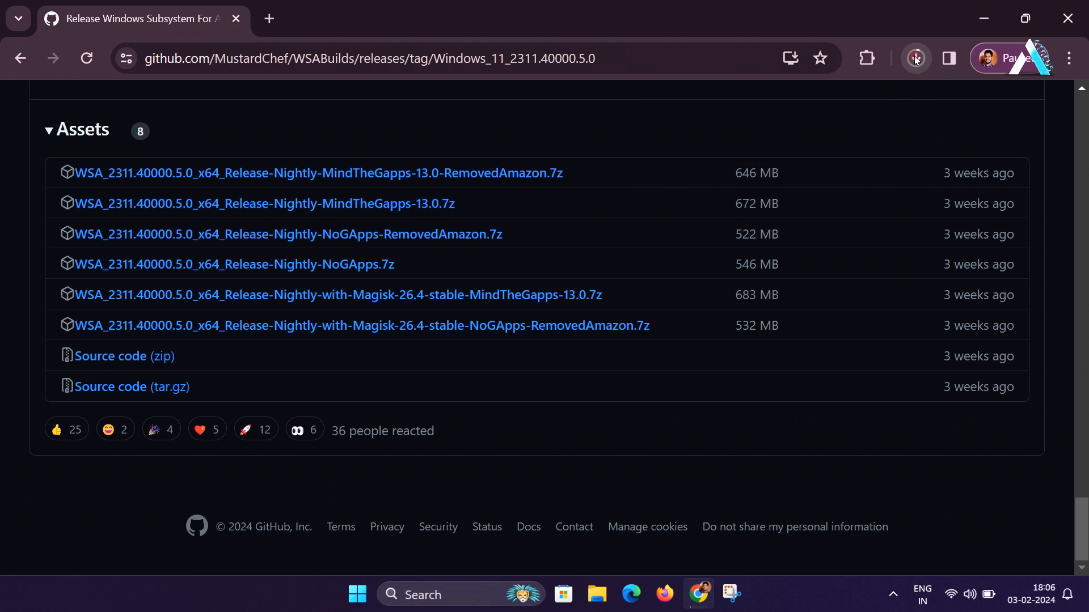
Show the downloaded 646 MB RemovedAmazon archive in its Downloads folder.
left_click(916, 58)
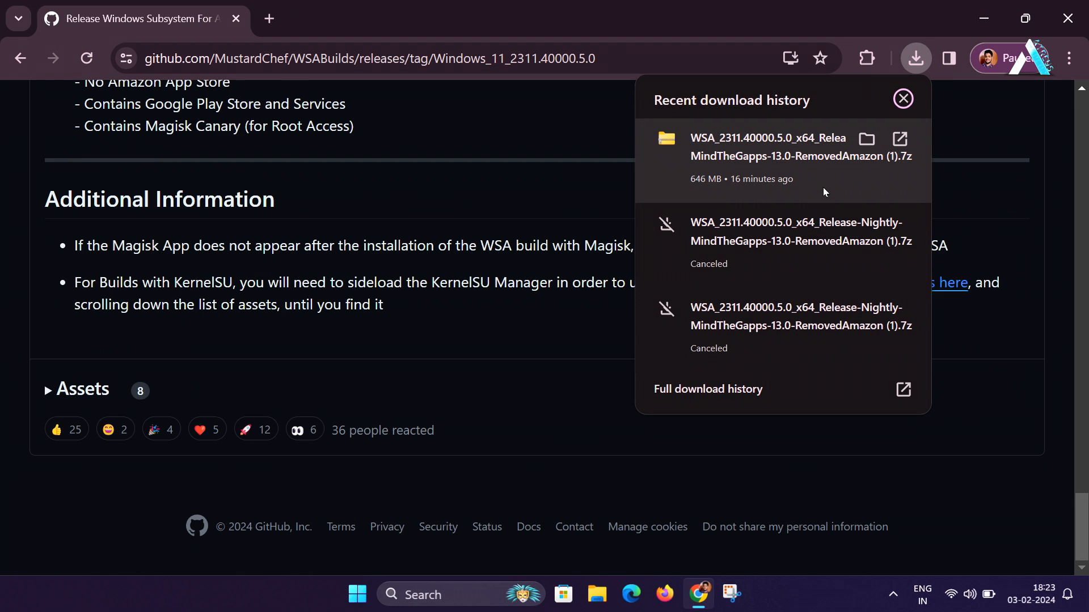
left_click(866, 140)
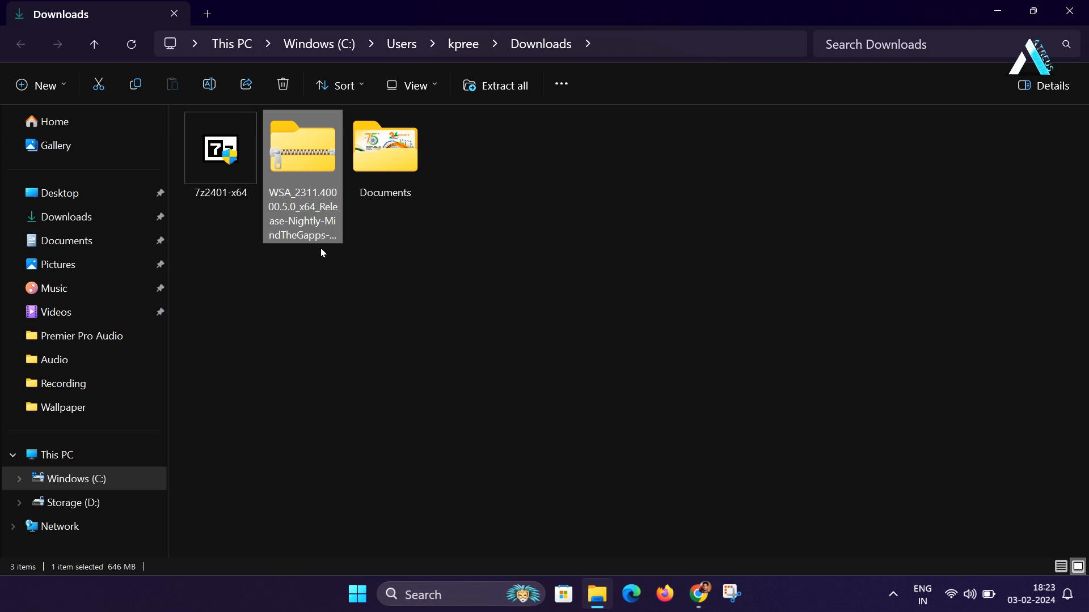
Install 7-Zip and start 7-Zip's Extract files on the WSA .7z archive.
double_click(221, 202)
right_click(317, 195)
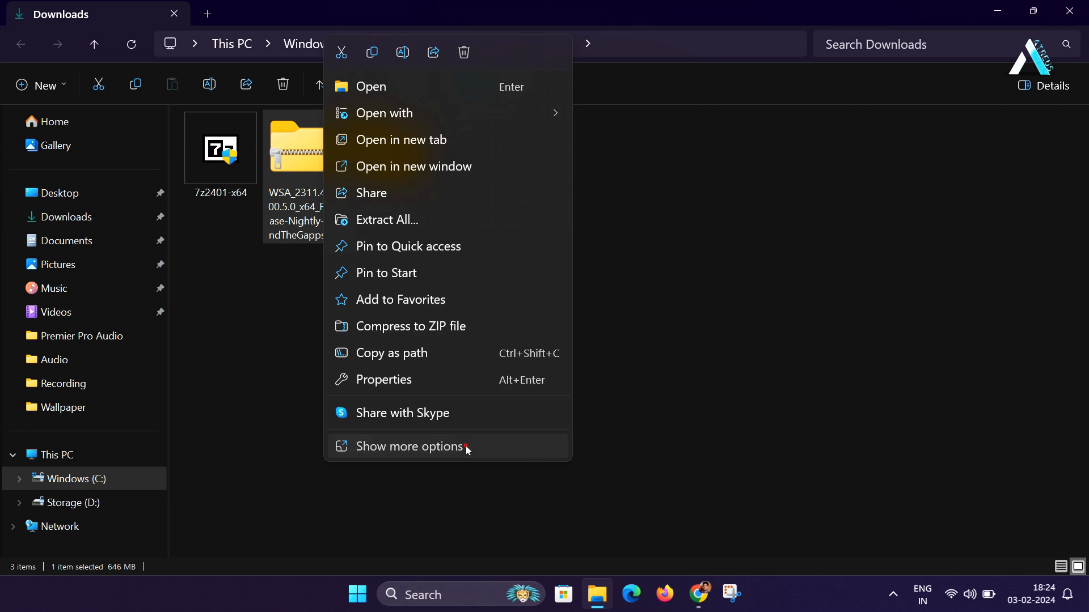
left_click(425, 446)
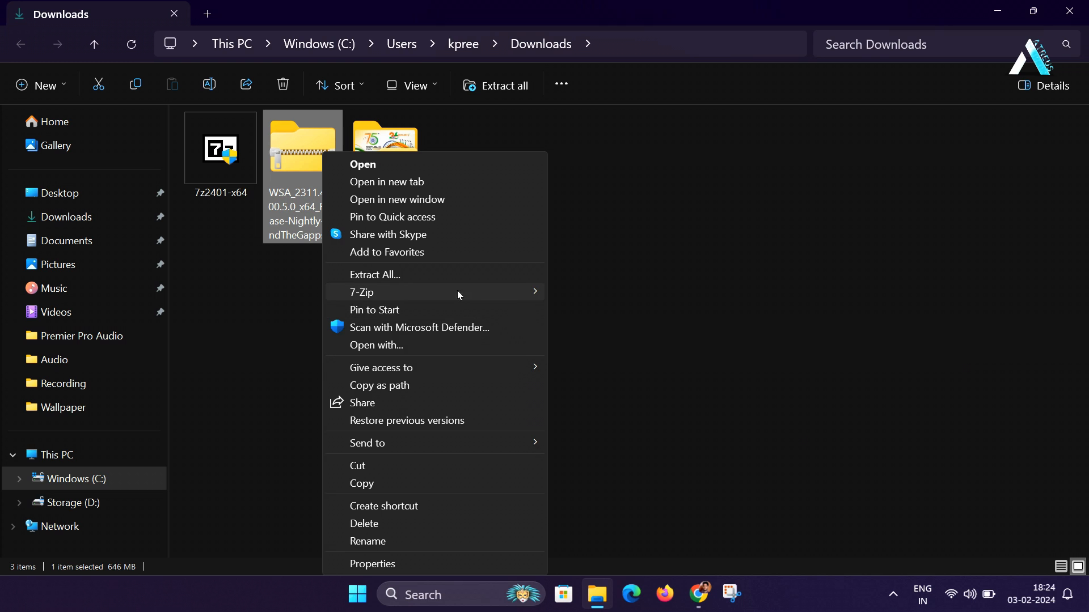
mouse_move(435, 292)
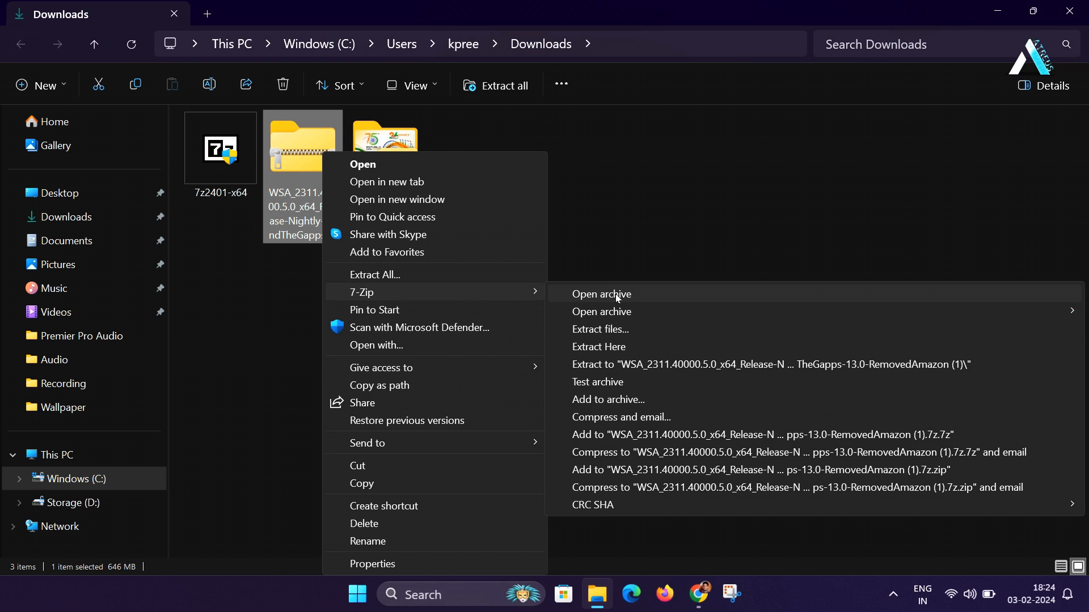
left_click(617, 329)
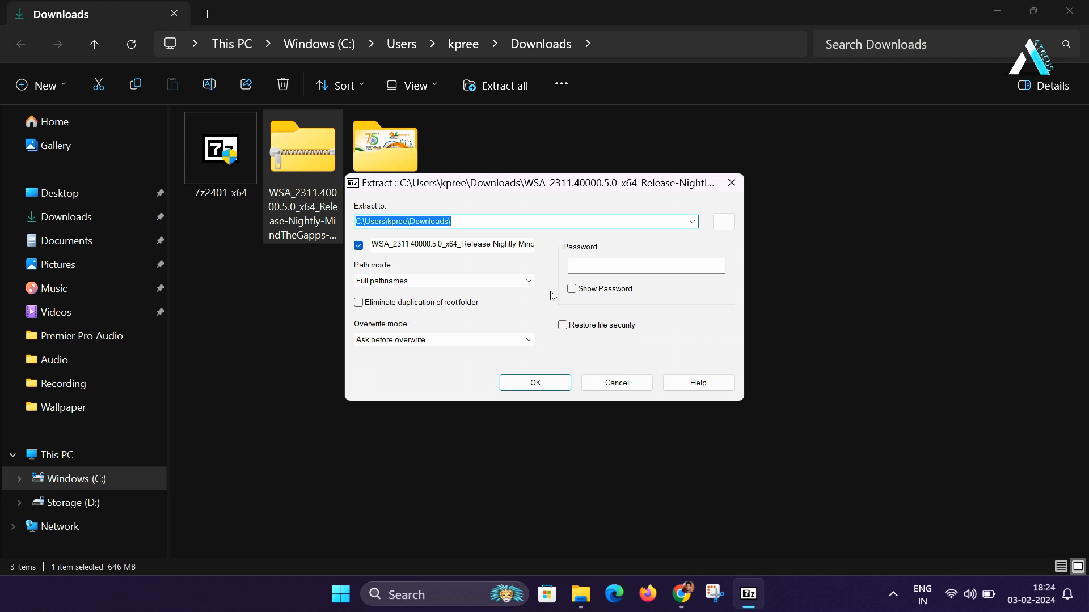
Set Documents as the extraction destination and extract the archive there.
left_click(723, 223)
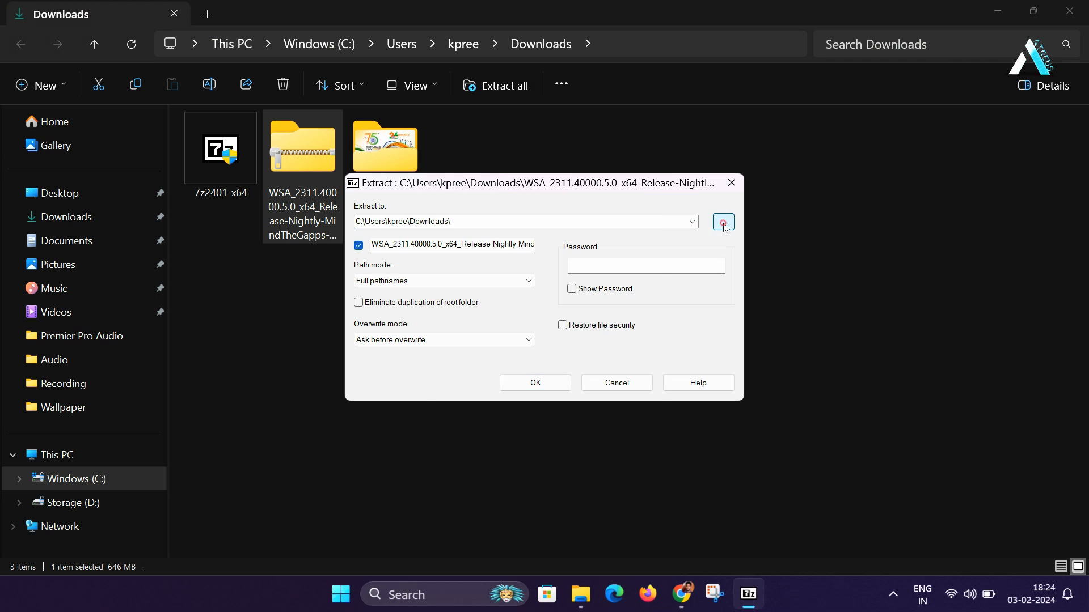
double_click(492, 302)
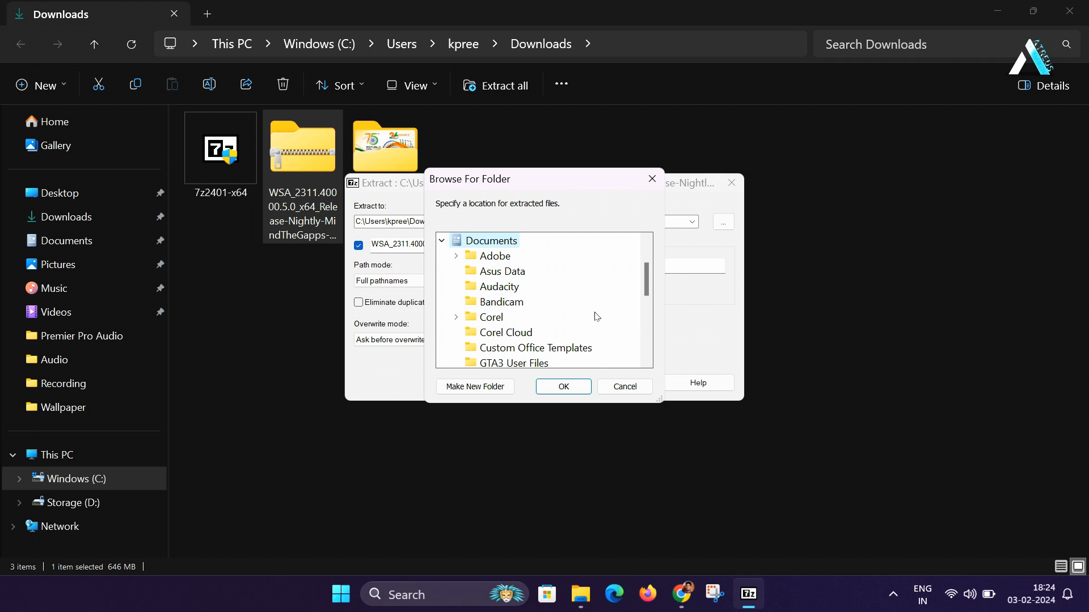
left_click(564, 388)
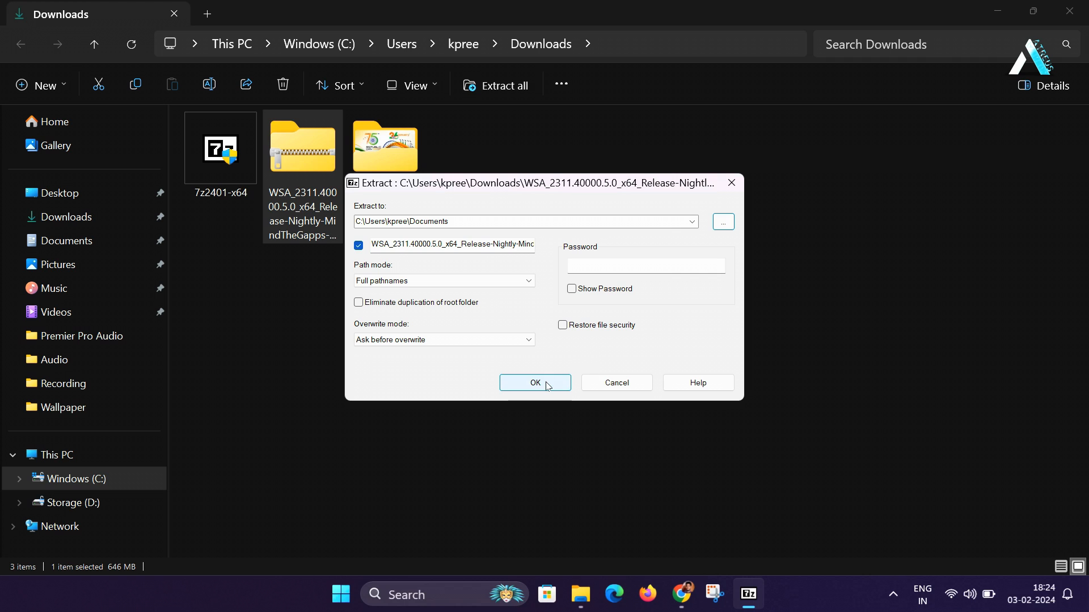
left_click(545, 383)
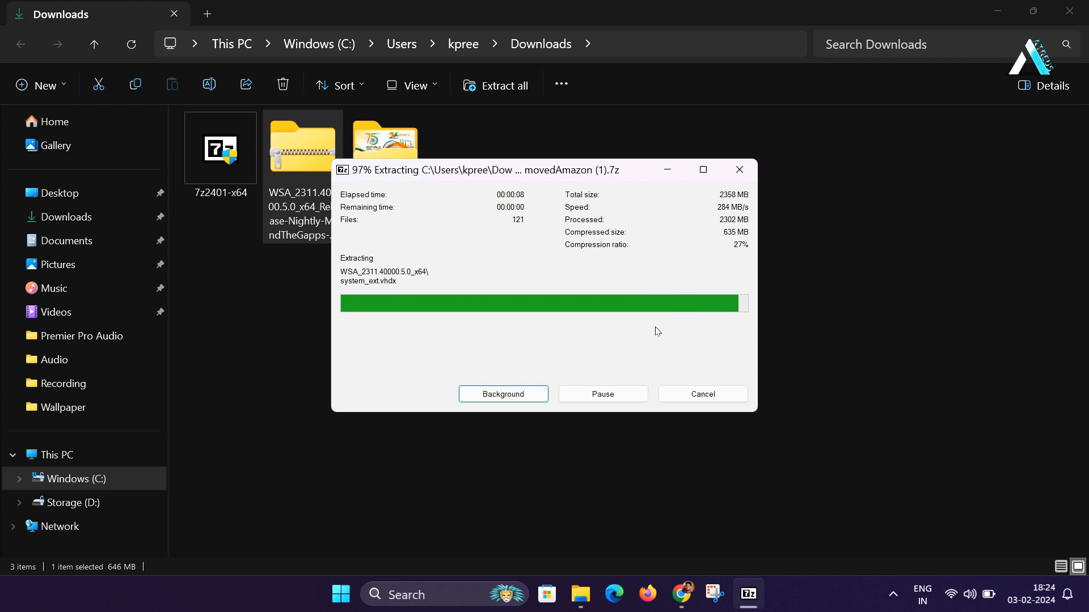
Navigate into Documents and the extracted WSA_2311.40000.5.0_x64 inner folder.
left_click(97, 241)
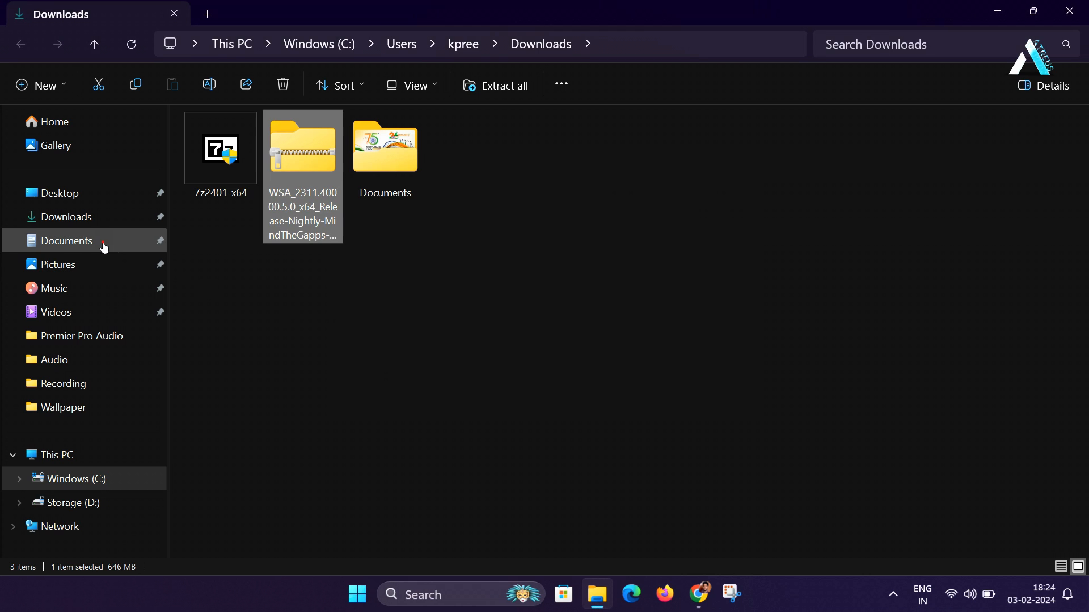
left_click(330, 312)
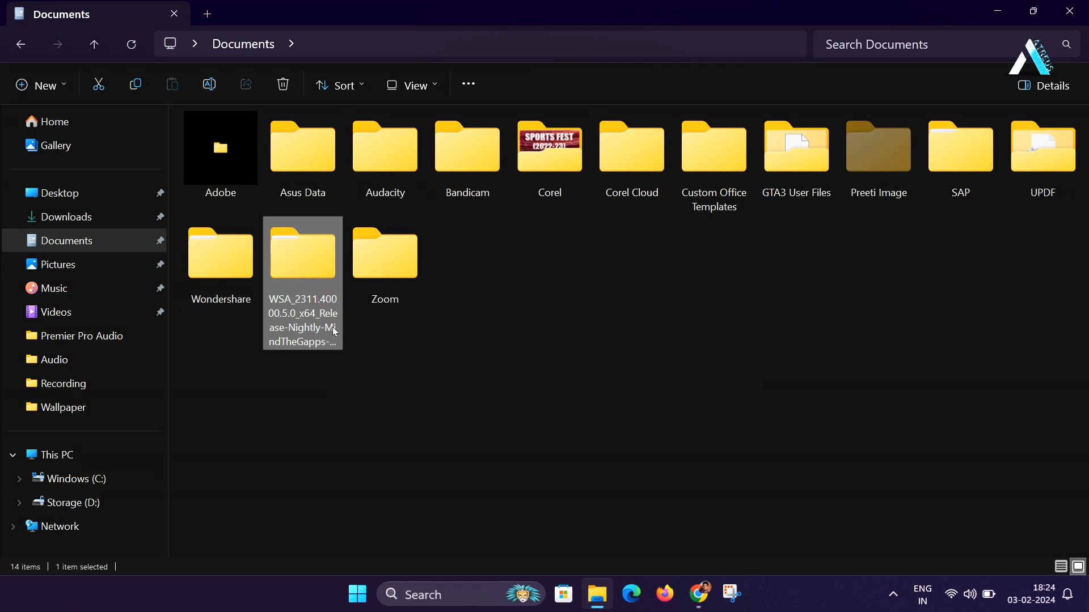
double_click(311, 274)
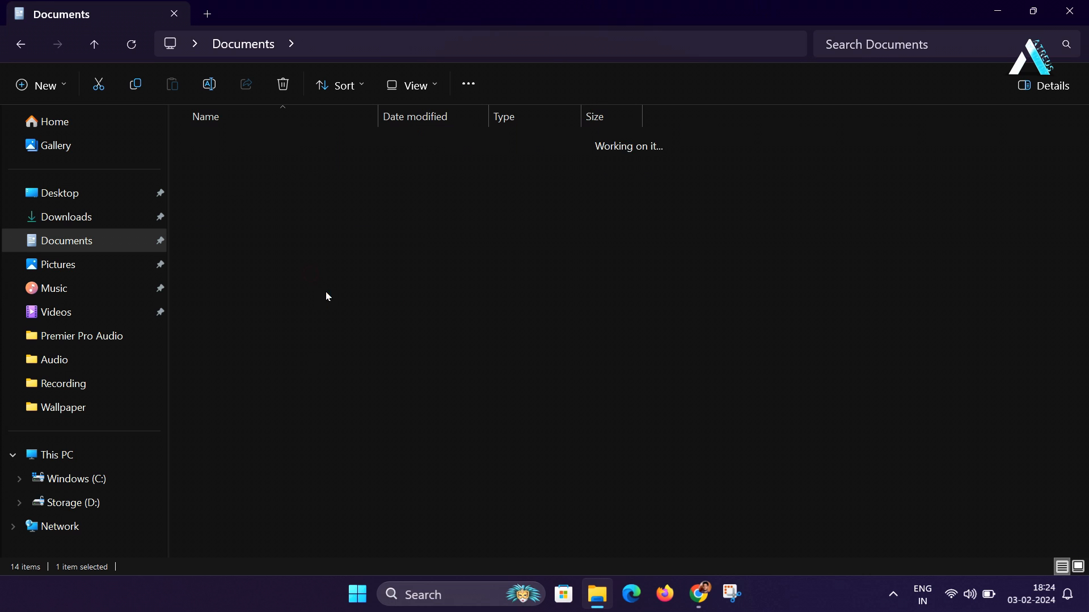
double_click(250, 149)
scroll(584, 375, "down", 3)
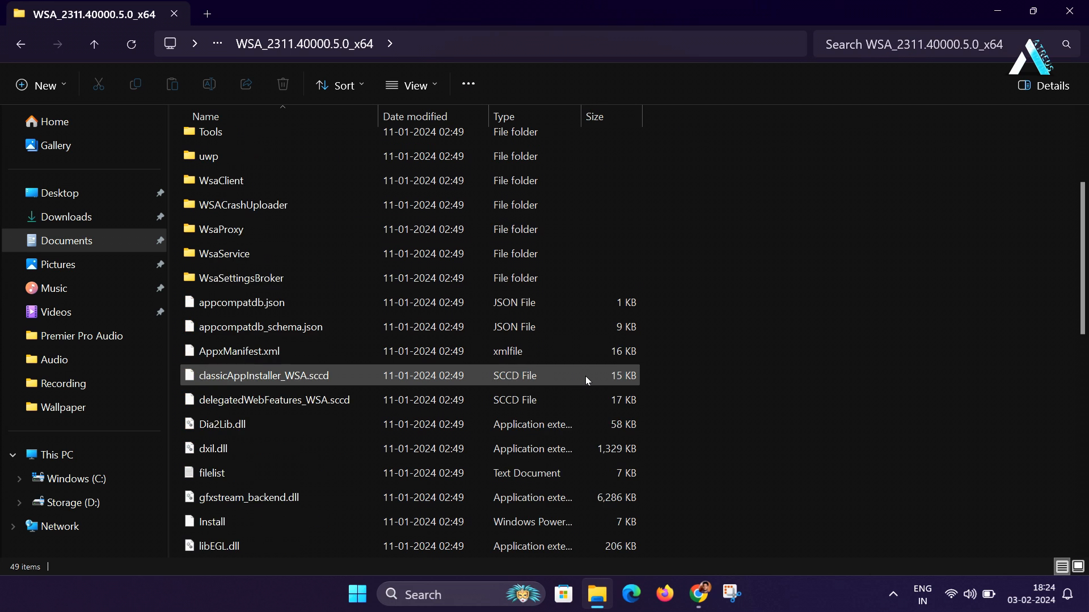
scroll(584, 375, "down", 2)
scroll(584, 374, "down", 2)
scroll(584, 376, "down", 2)
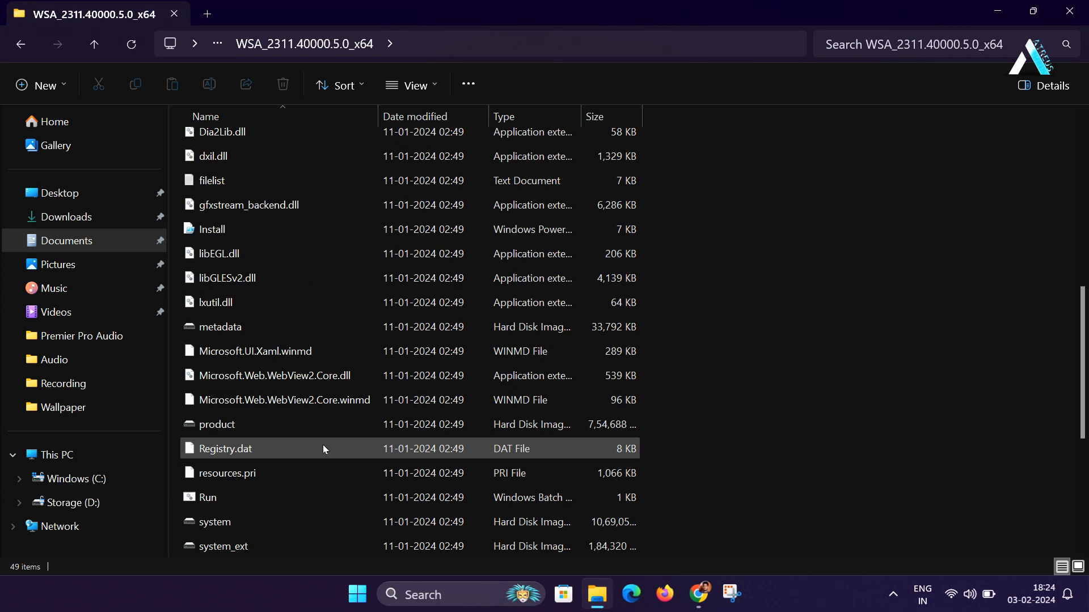
scroll(324, 445, "down", 3)
scroll(325, 445, "down", 2)
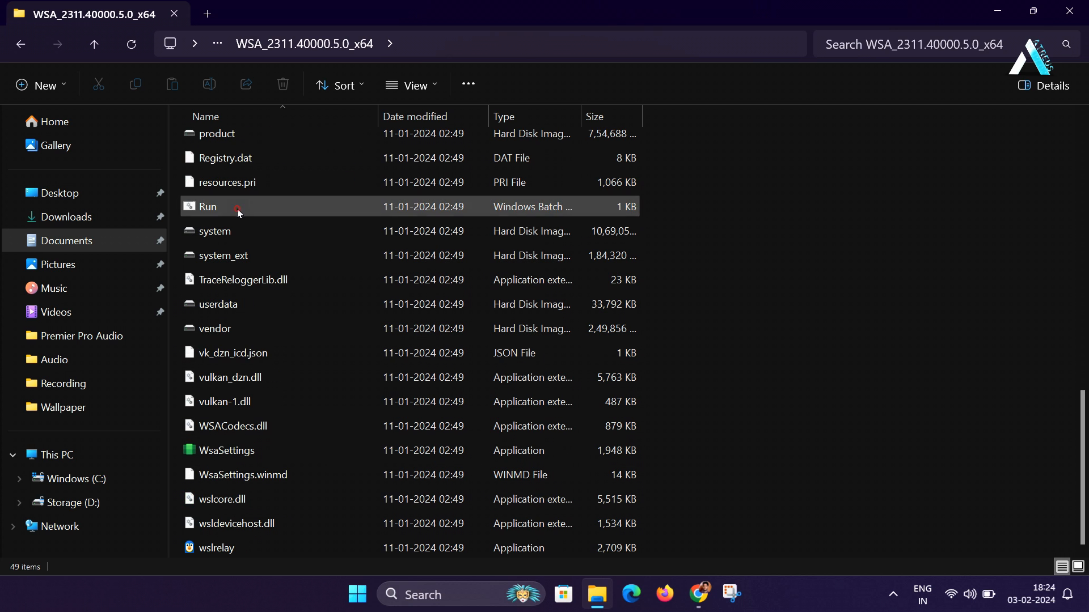
Launch the Run batch file to start the MagiskOnWSA installation.
left_click(220, 207)
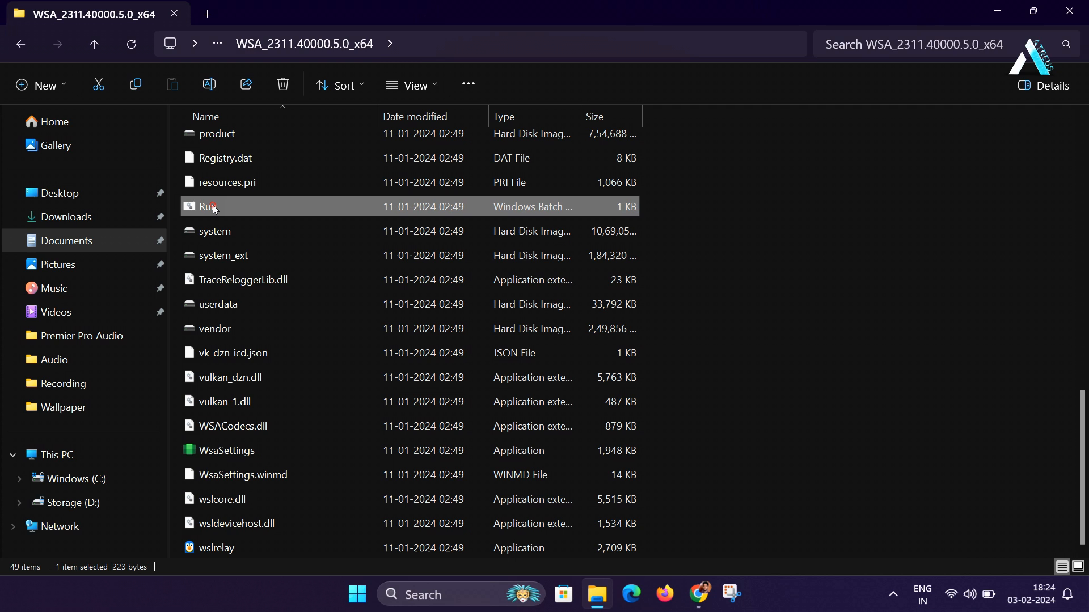
double_click(213, 205)
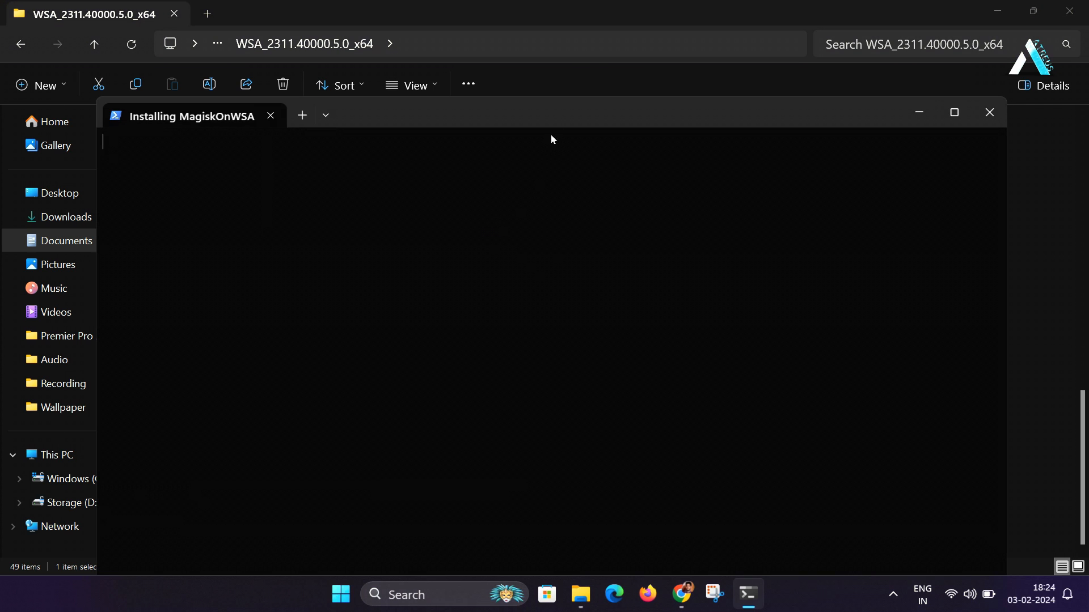
Let the installer finish and continue without sharing optional diagnostic data.
left_click_drag(553, 104, 554, 89)
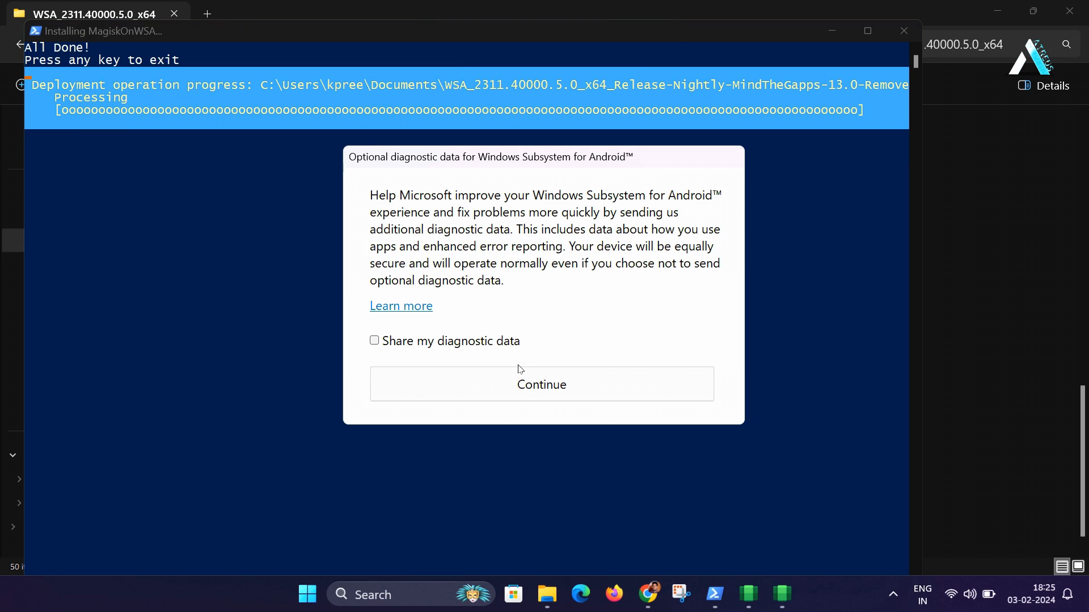
left_click(519, 383)
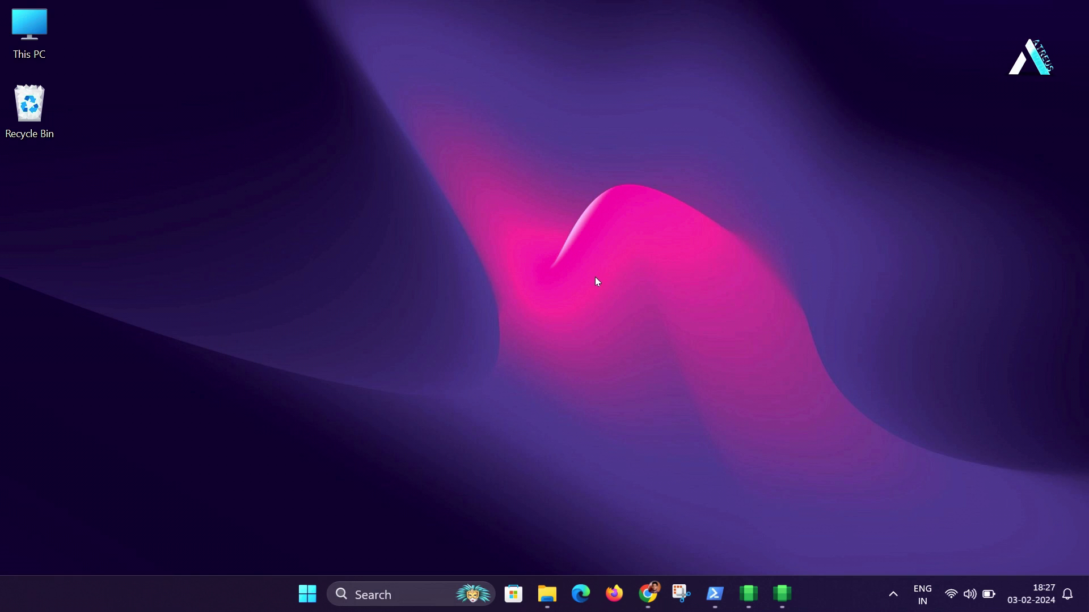
In Windows Subsystem for Android Advanced settings, switch Developer mode on and allow network access.
left_click(375, 594)
type("windows")
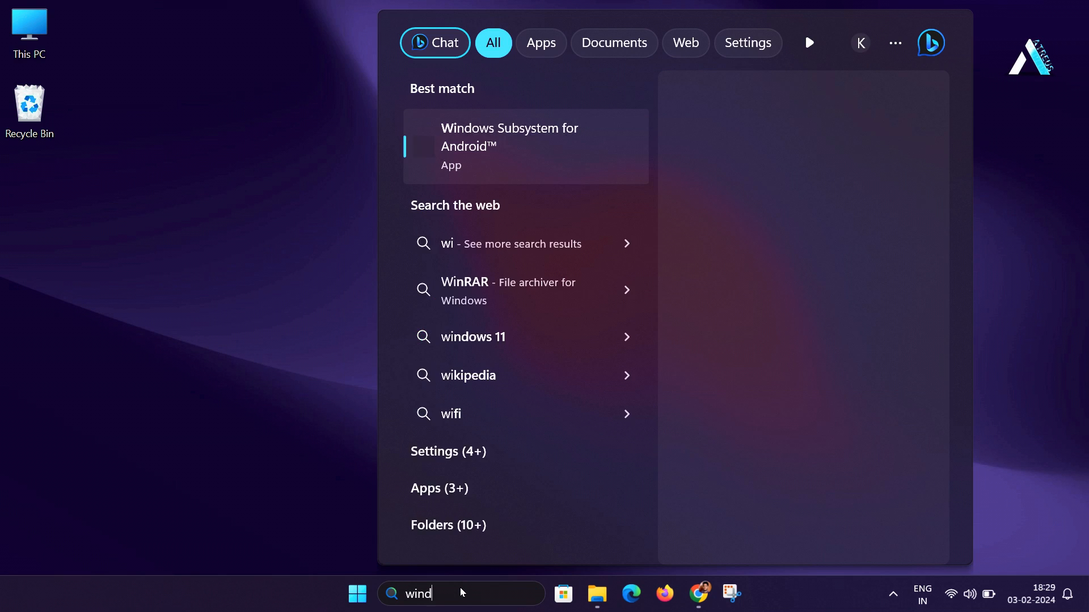
type(" subsystem for")
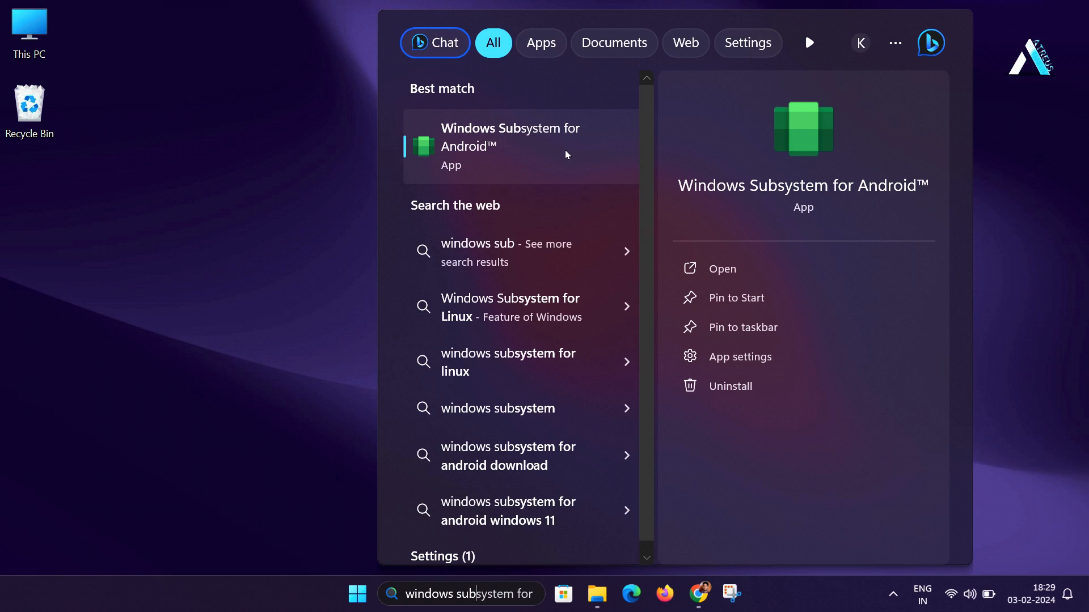
left_click(560, 154)
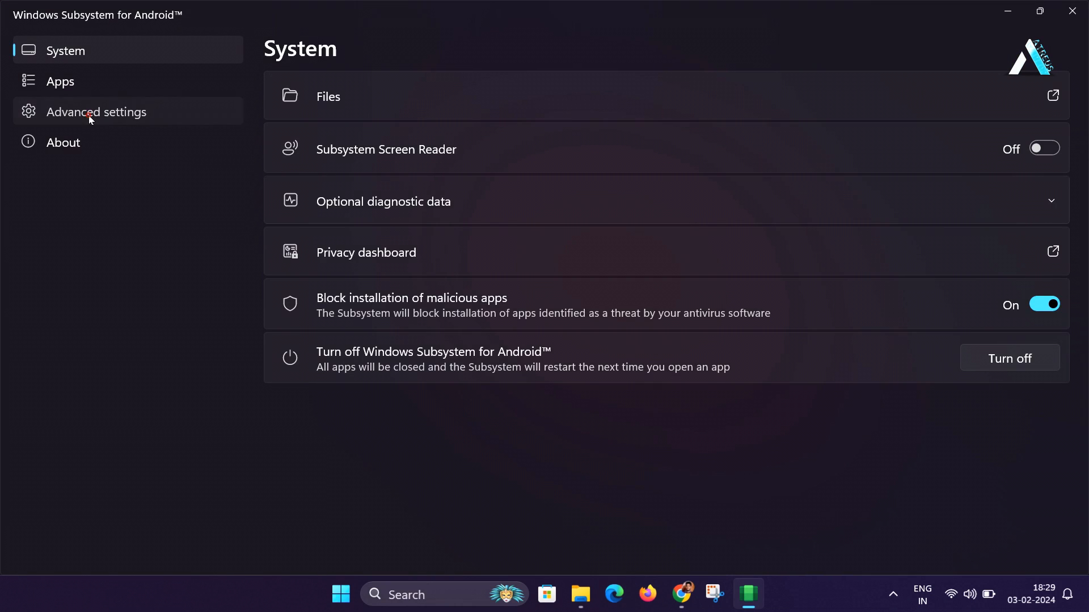
left_click(95, 111)
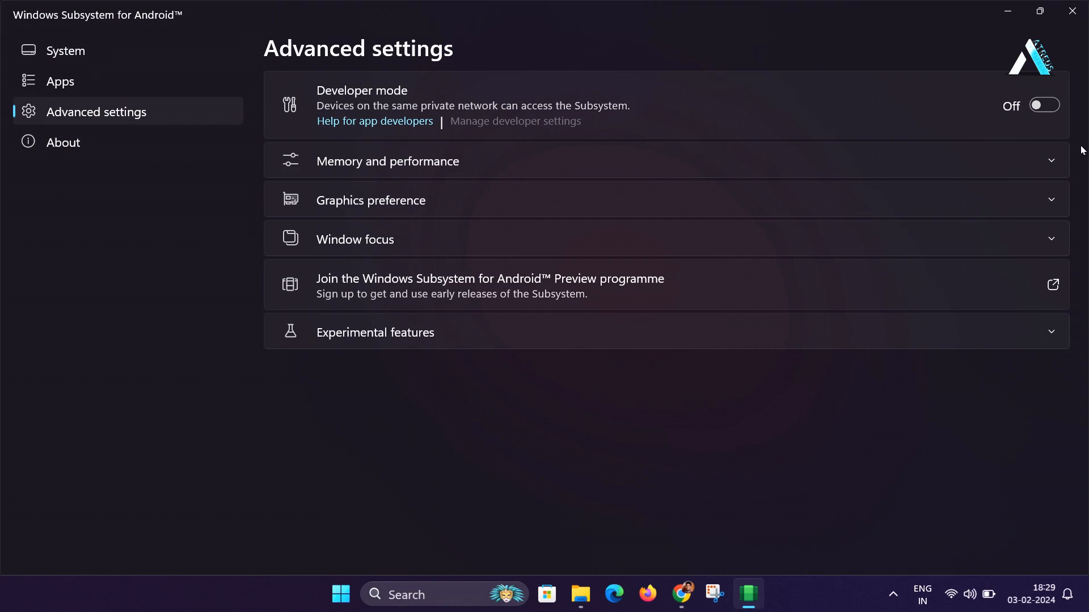
left_click(1042, 106)
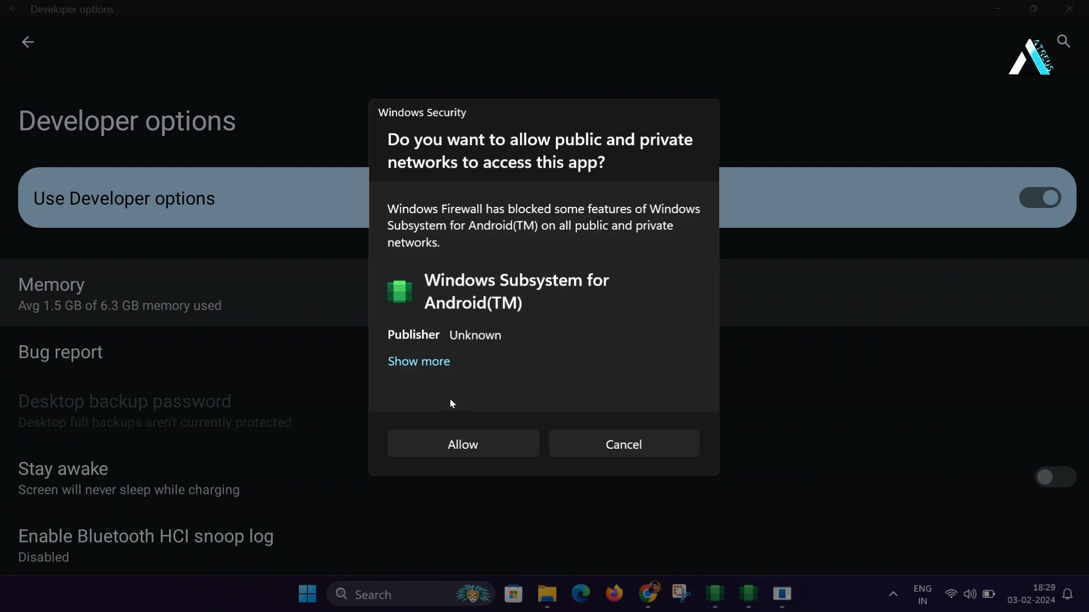
left_click(458, 449)
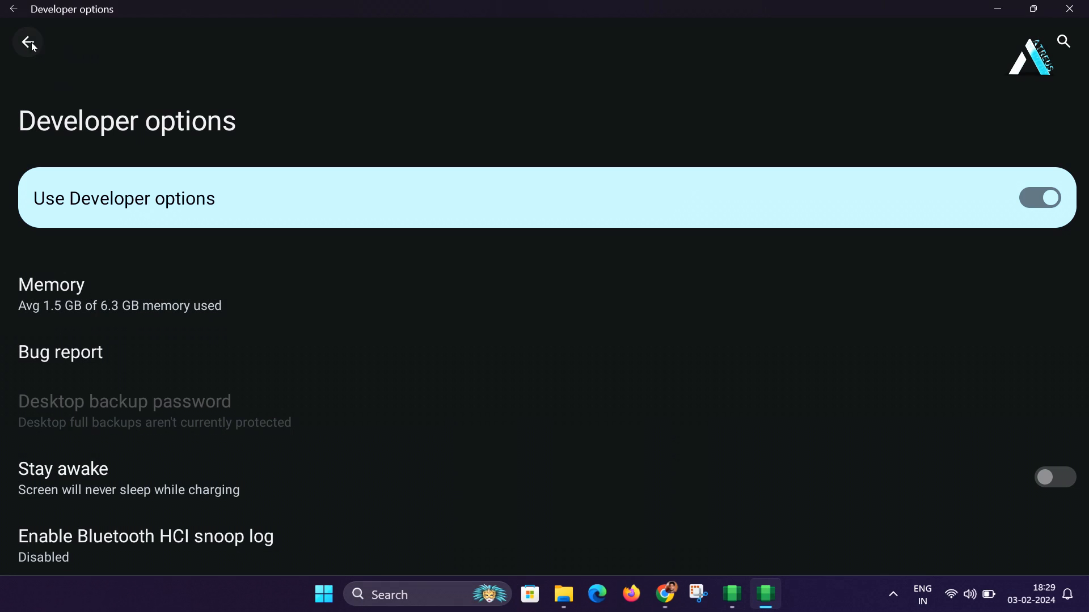
Return to Advanced settings, expand Experimental features and toggle user folder sharing off and on.
left_click(28, 43)
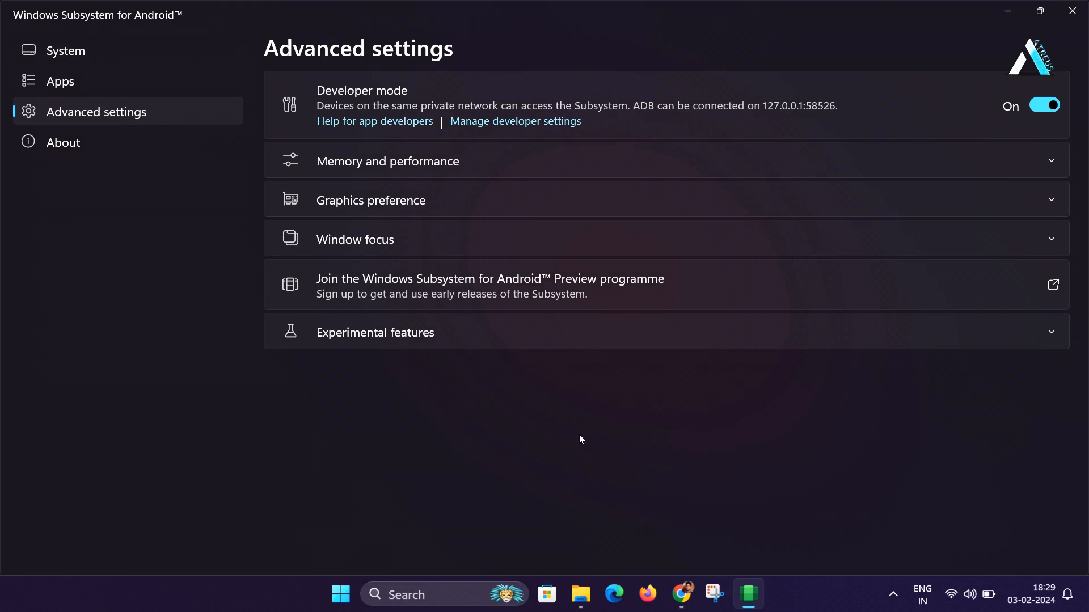
left_click(1047, 337)
scroll(741, 383, "down", 1)
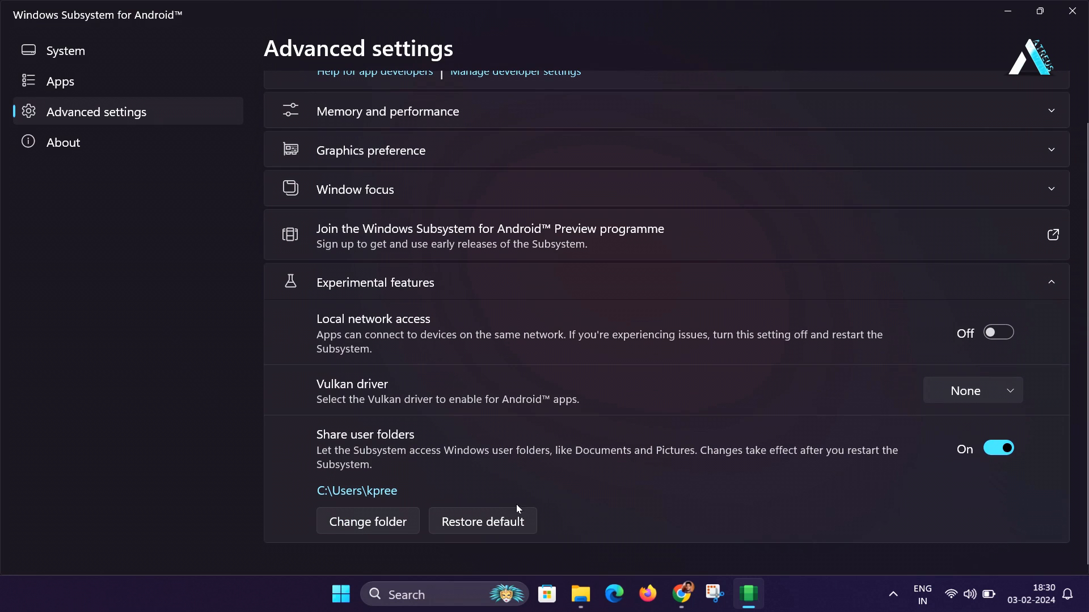
left_click(999, 449)
Set Window focus to Independent, expand Graphics preference and Memory and performance, then close settings.
left_click(1048, 189)
left_click(332, 285)
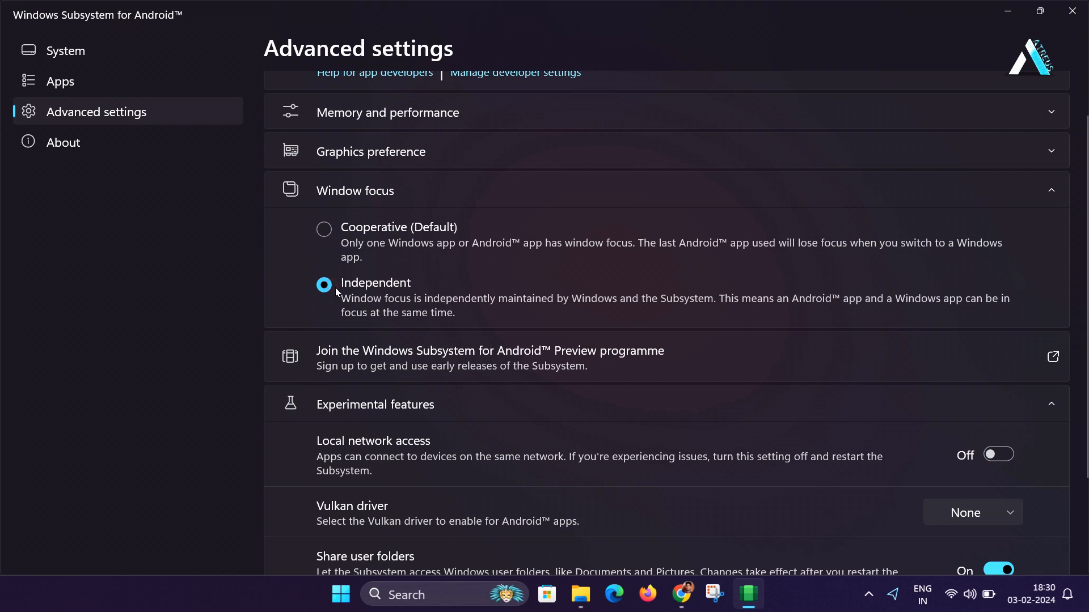
scroll(558, 212, "down", 3)
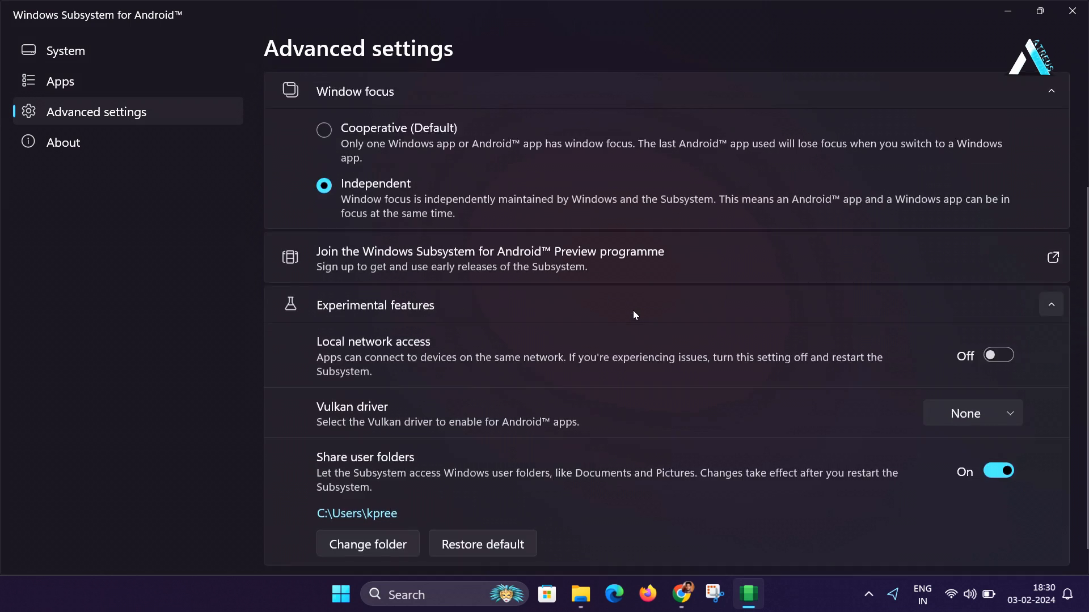
scroll(633, 311, "up", 5)
left_click(1052, 201)
scroll(1053, 196, "down", 1)
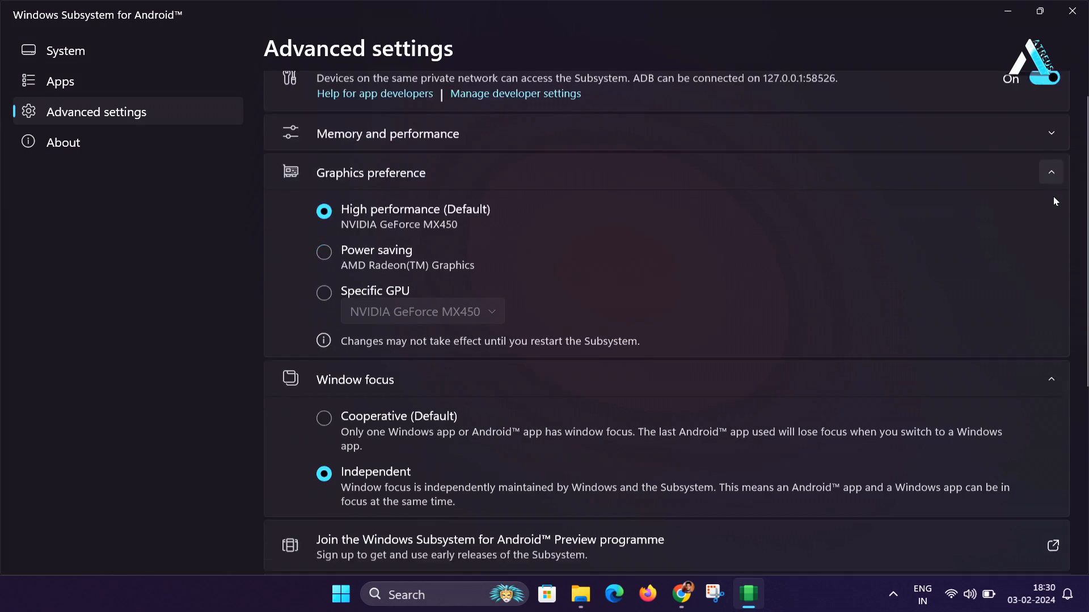
scroll(1054, 197, "up", 1)
left_click(1051, 161)
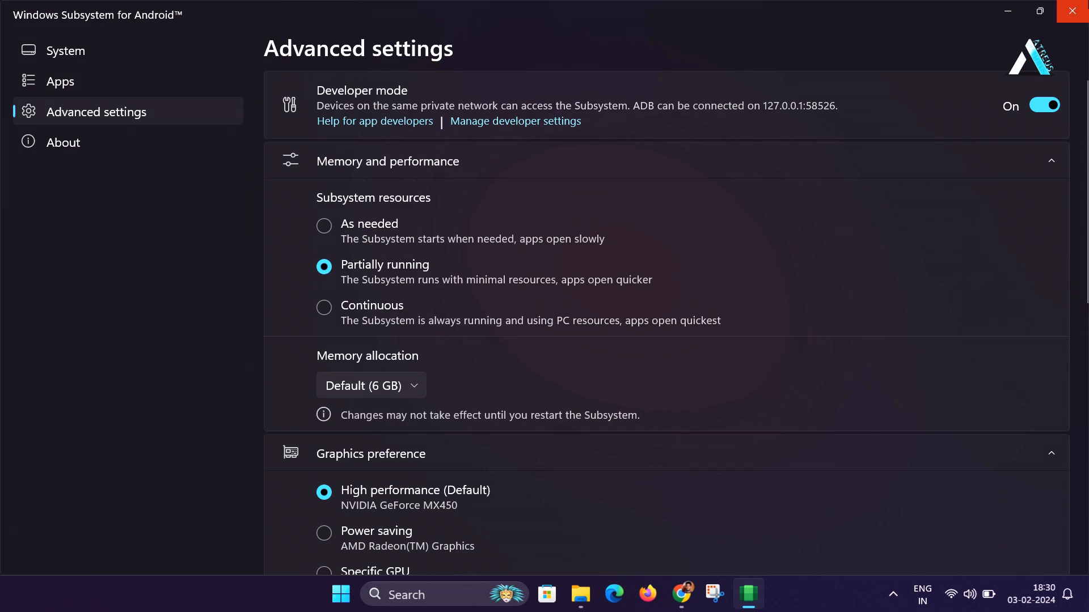
left_click(1070, 11)
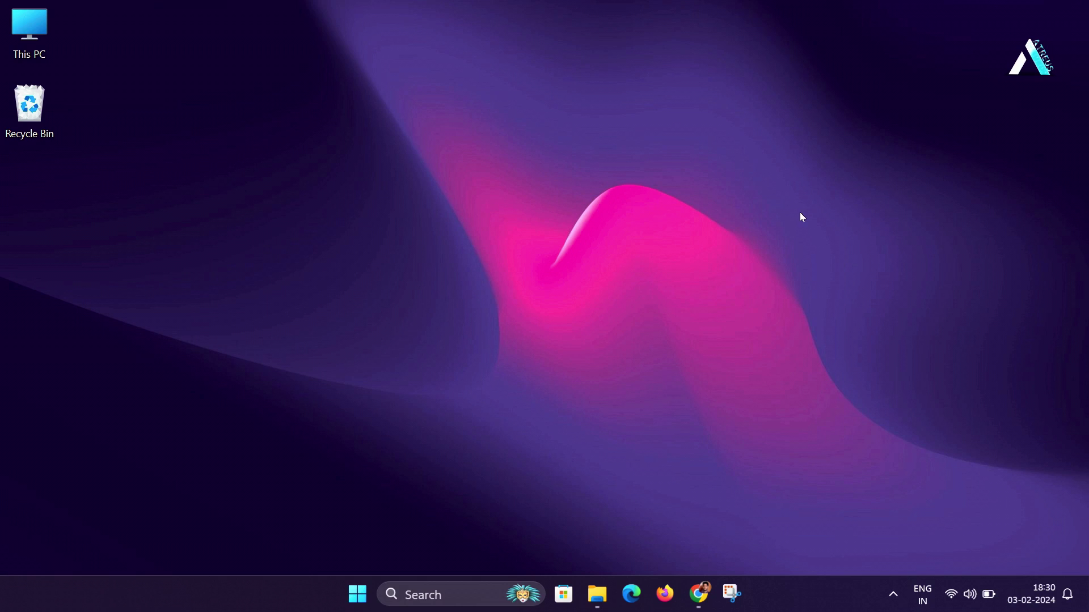
Launch the Play Store app from Windows Search.
left_click(460, 594)
type("pla")
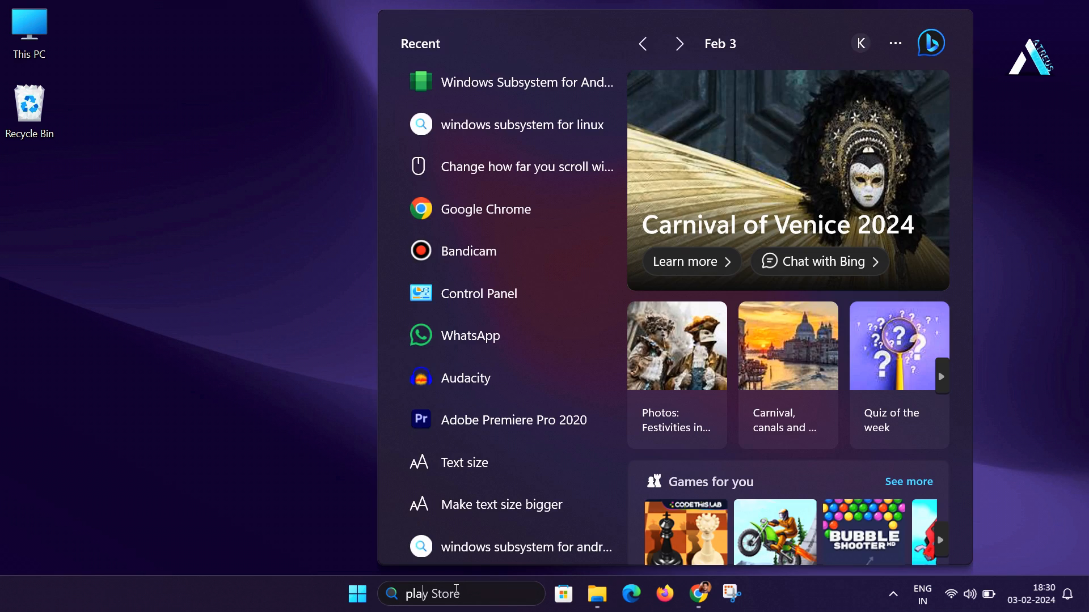
type("y store")
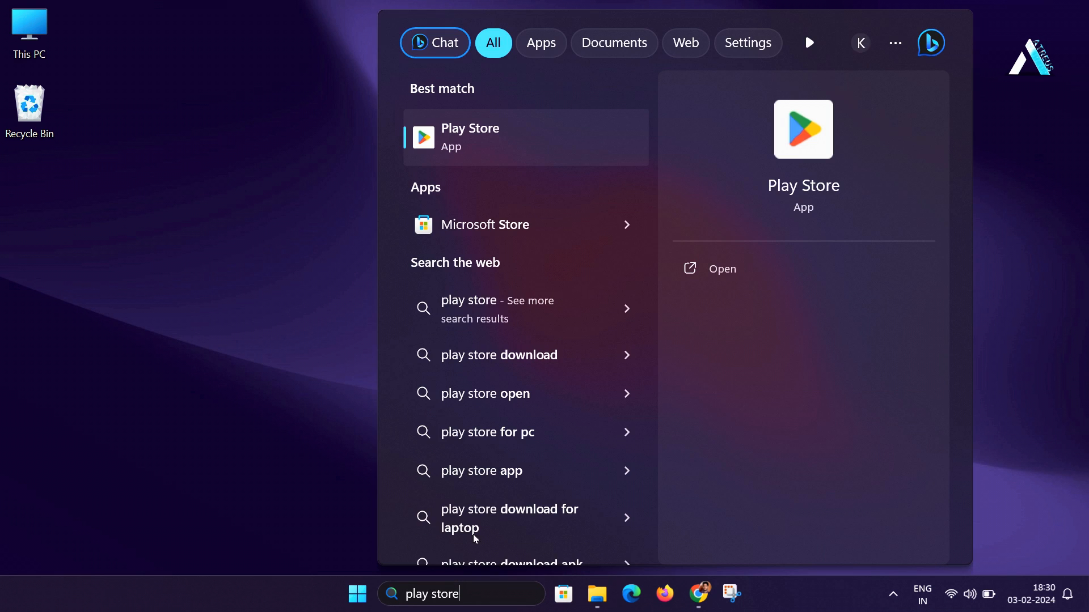
left_click(511, 148)
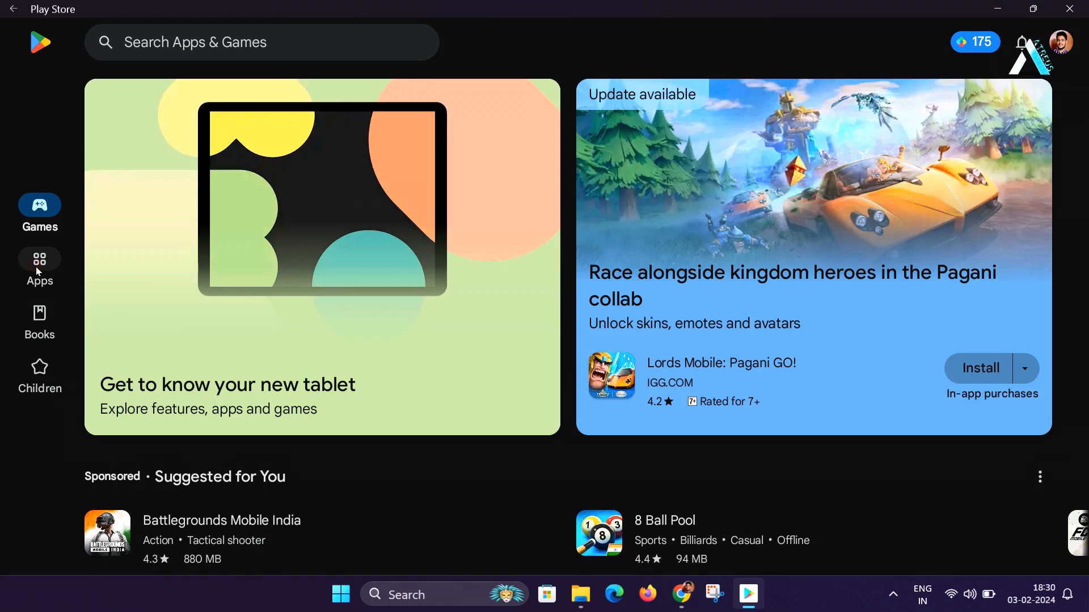
Browse the Apps and Books sections, returning to the Games home page.
left_click(52, 264)
left_click(36, 207)
left_click(40, 316)
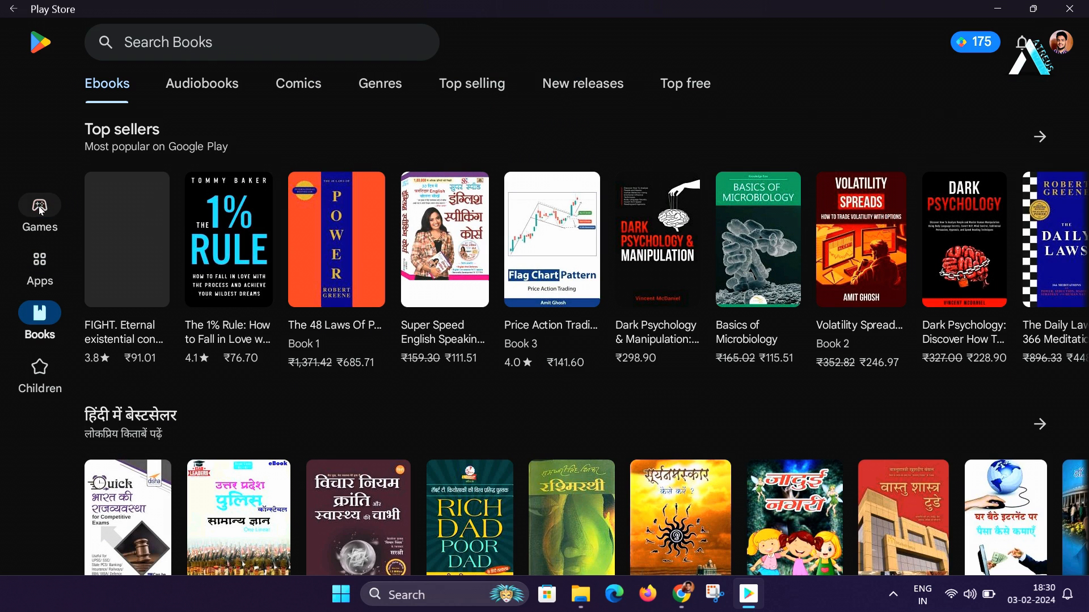
left_click(39, 206)
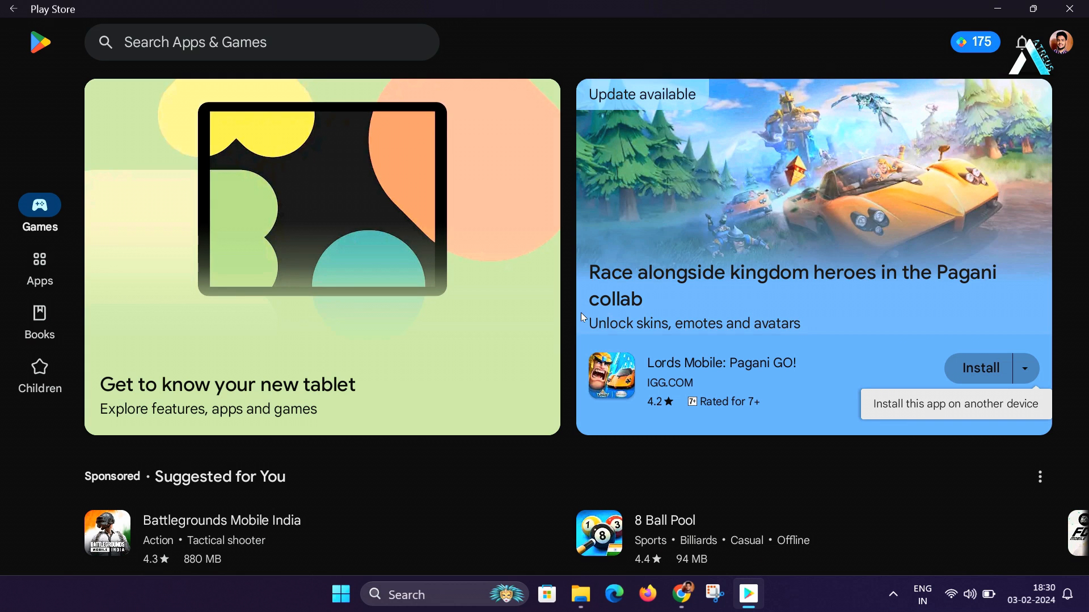
scroll(578, 314, "down", 5)
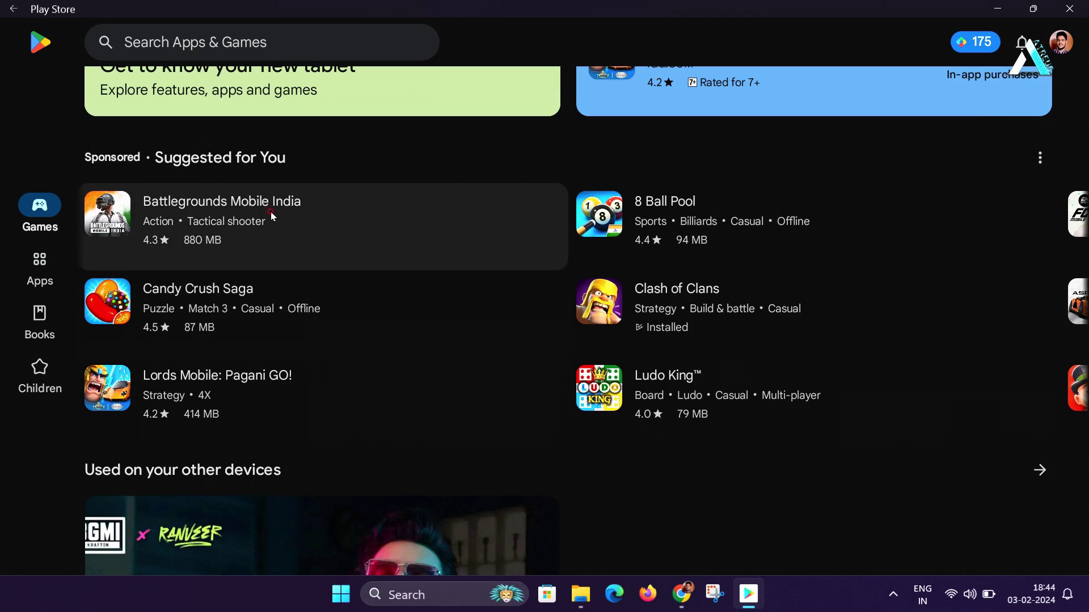
Install Battlegrounds Mobile India from its page, check Available on more devices, and launch it with Play.
left_click(221, 209)
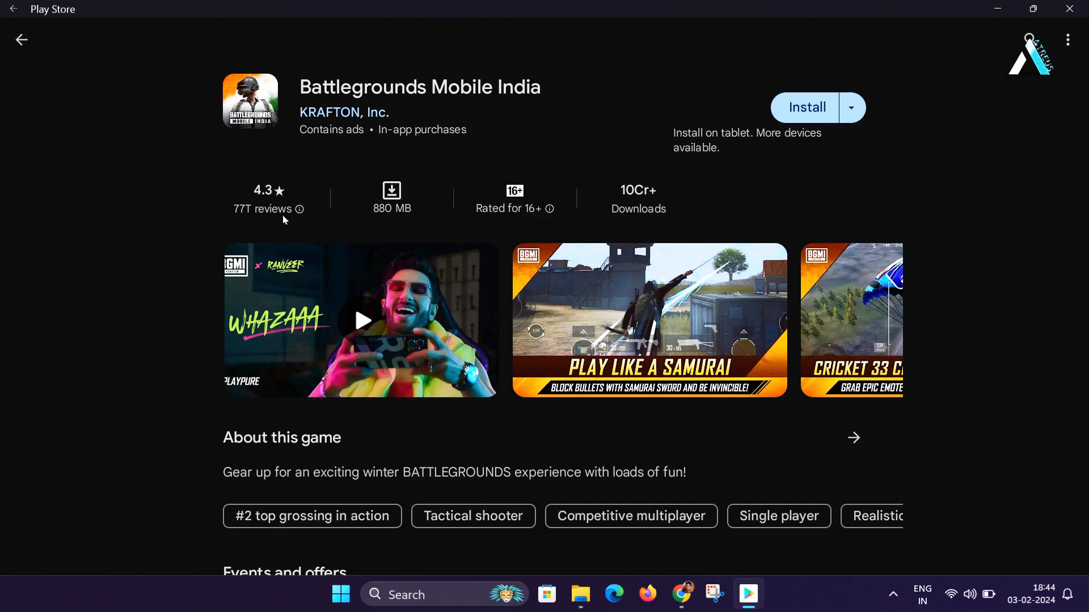
left_click(808, 107)
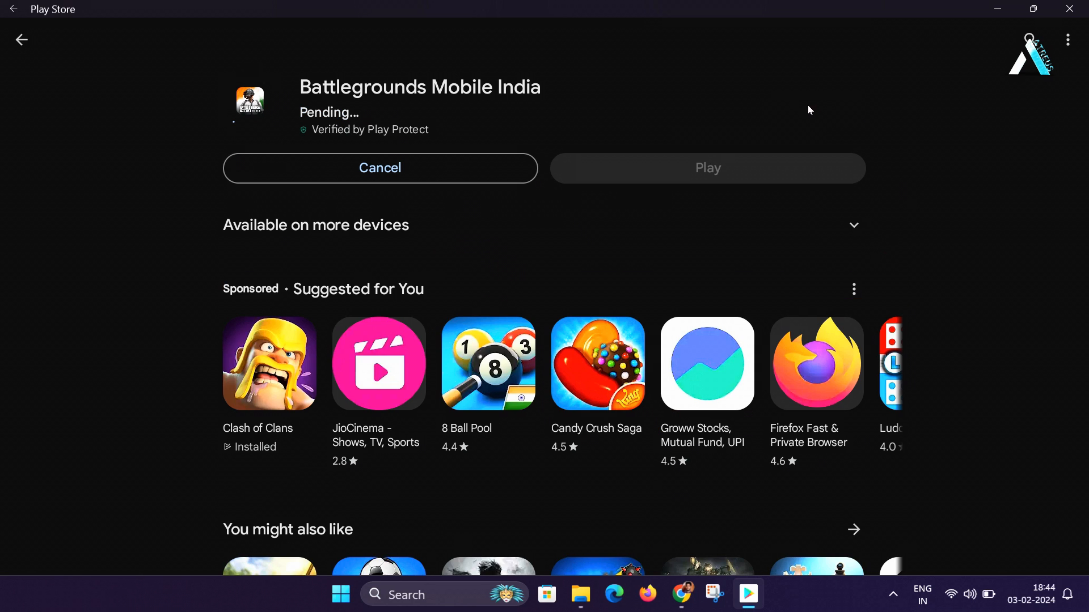
left_click(775, 220)
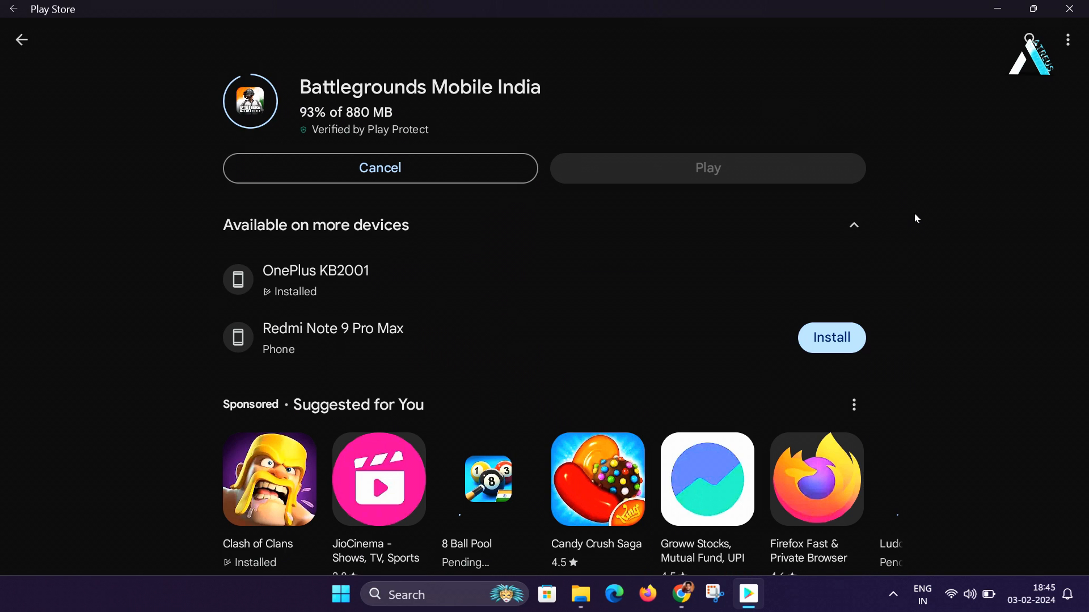
left_click(709, 170)
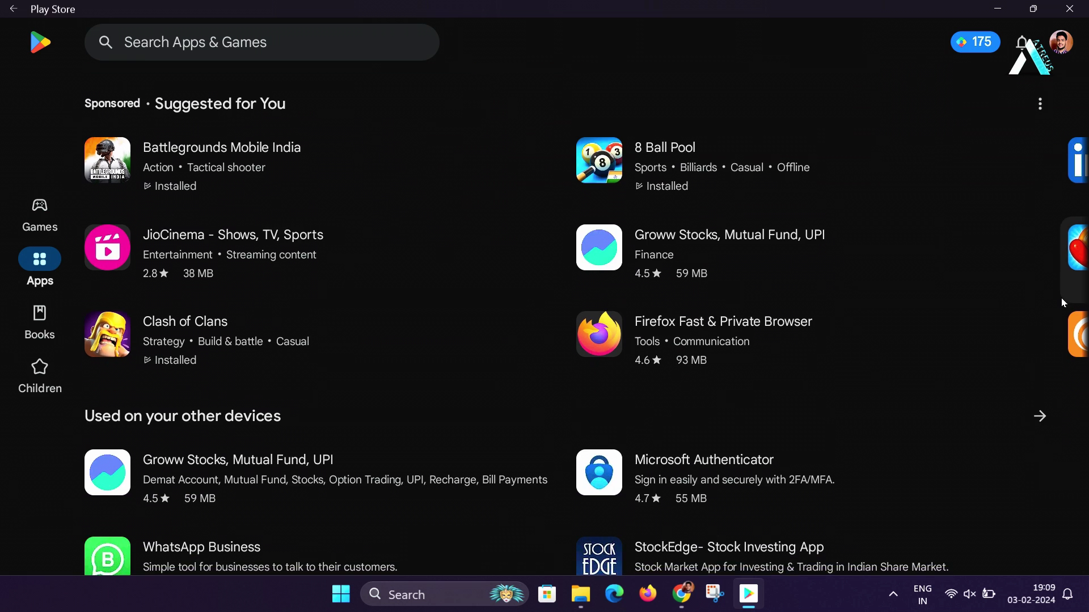
scroll(1060, 298, "down", 1)
scroll(1061, 298, "down", 2)
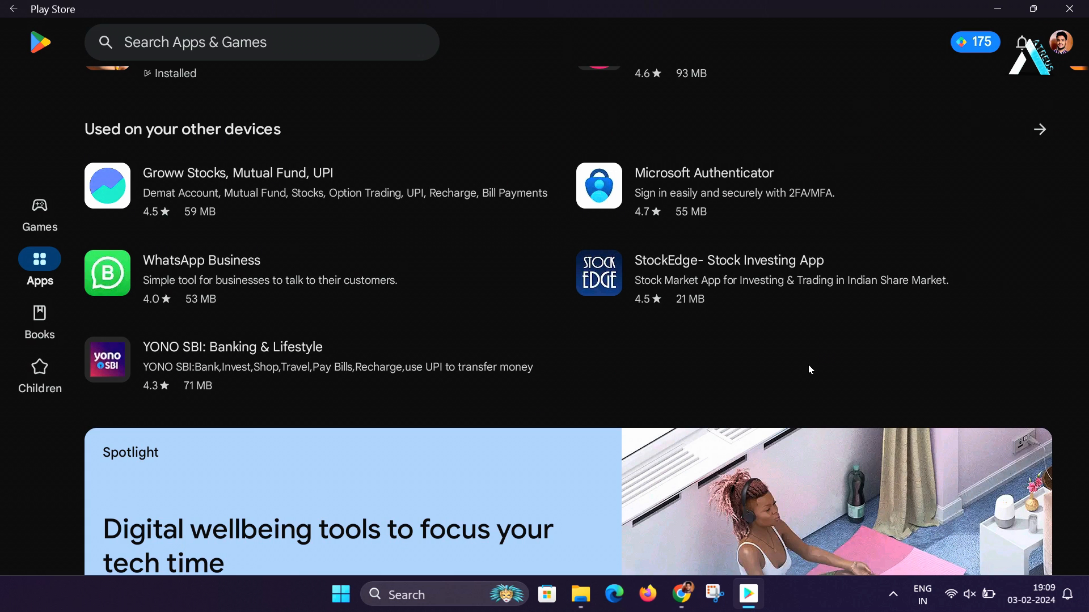
scroll(808, 364, "down", 4)
scroll(808, 365, "down", 4)
scroll(808, 365, "down", 2)
scroll(809, 366, "down", 3)
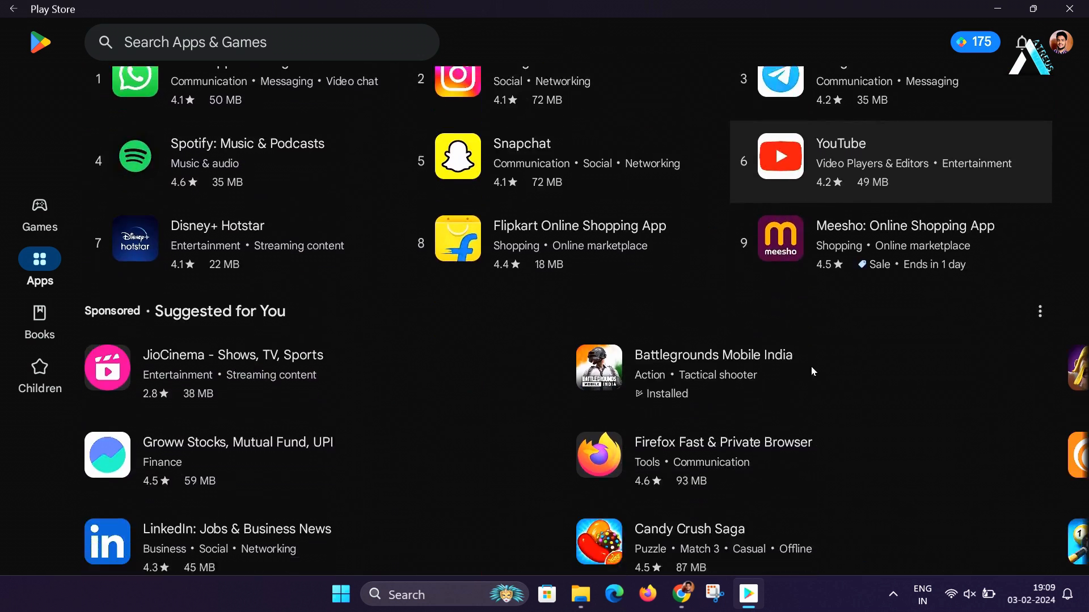
scroll(831, 372, "up", 1)
scroll(831, 372, "up", 2)
scroll(841, 482, "down", 1)
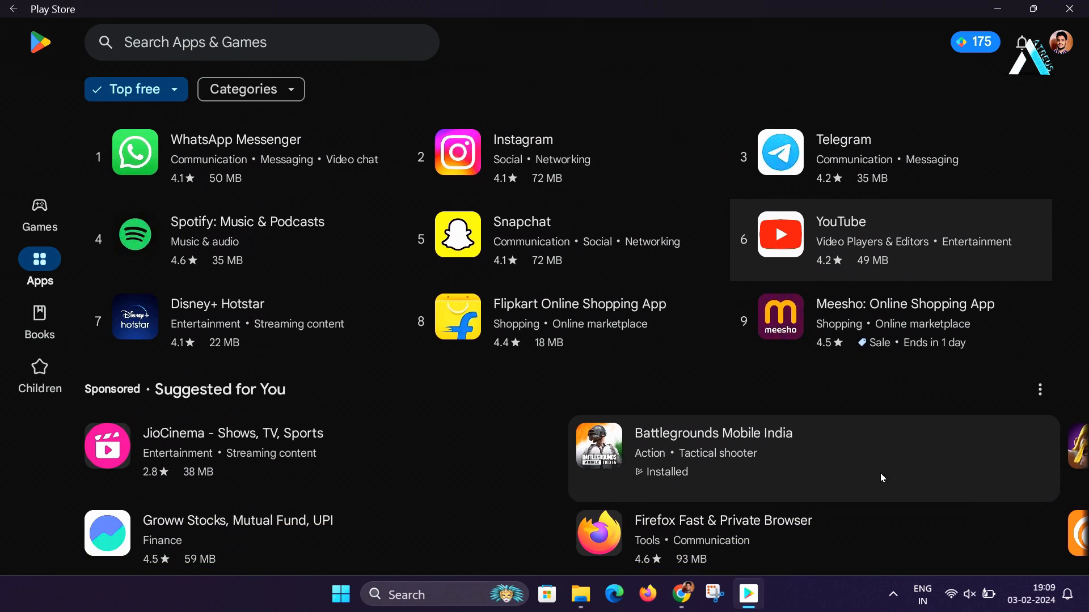